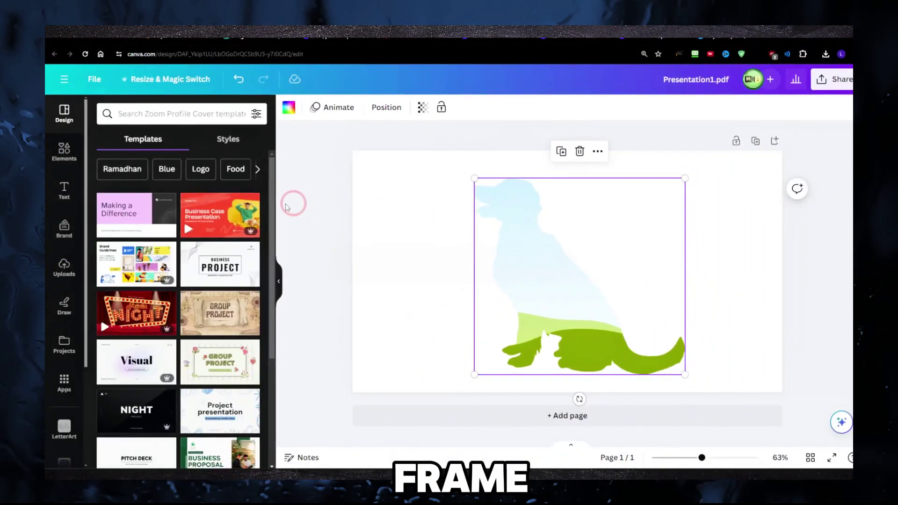
# - Fill the dog frame with the beach photo and add an enlarged black dog silhouette beside it
pyautogui.click(73, 158)
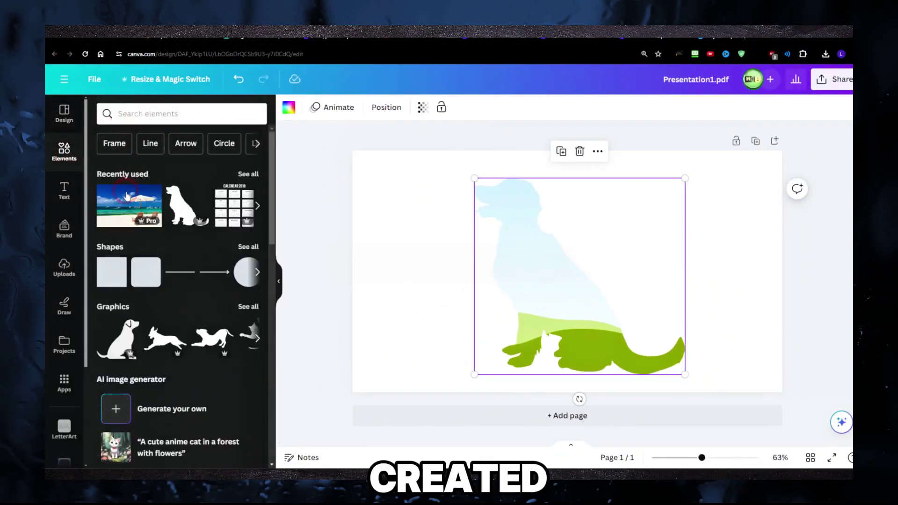
pyautogui.moveTo(129, 202); pyautogui.dragTo(418, 254)
pyautogui.moveTo(184, 205); pyautogui.dragTo(627, 251)
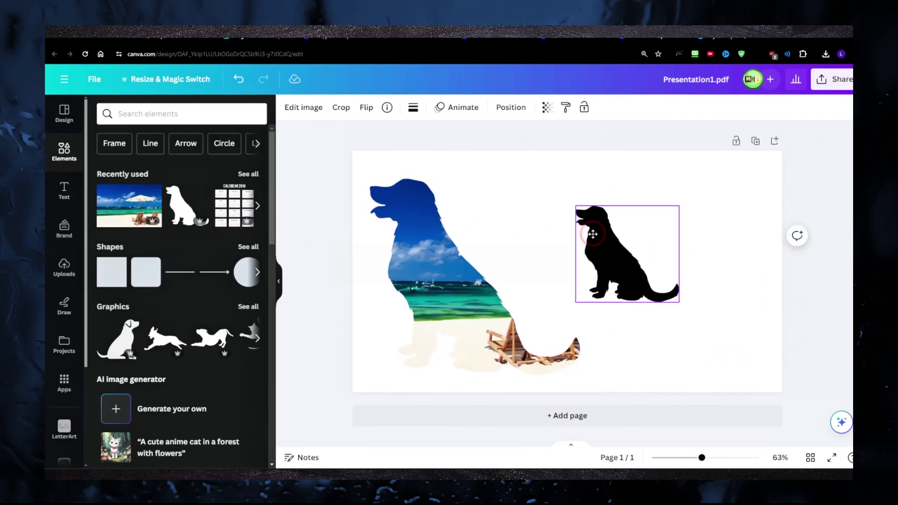
pyautogui.moveTo(670, 299)
pyautogui.mouseDown()
pyautogui.moveTo(752, 381)
pyautogui.moveTo(674, 288)
pyautogui.mouseUp()
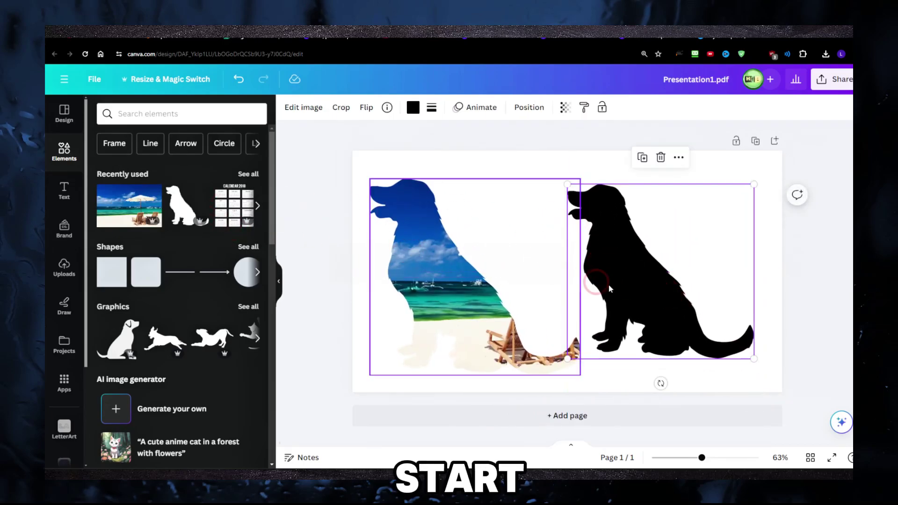
pyautogui.click(597, 228)
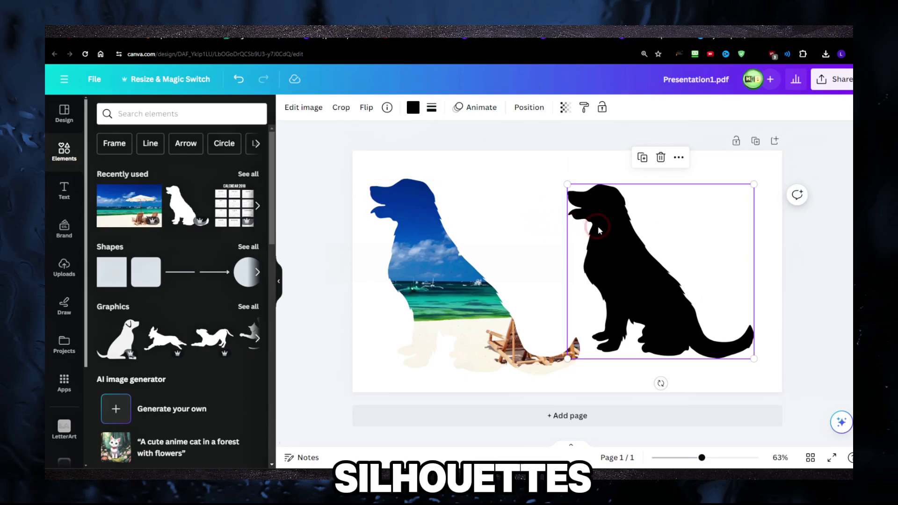
# - Search the elements library for 'dog' and browse the Graphics results
pyautogui.click(178, 121)
pyautogui.write('dog')
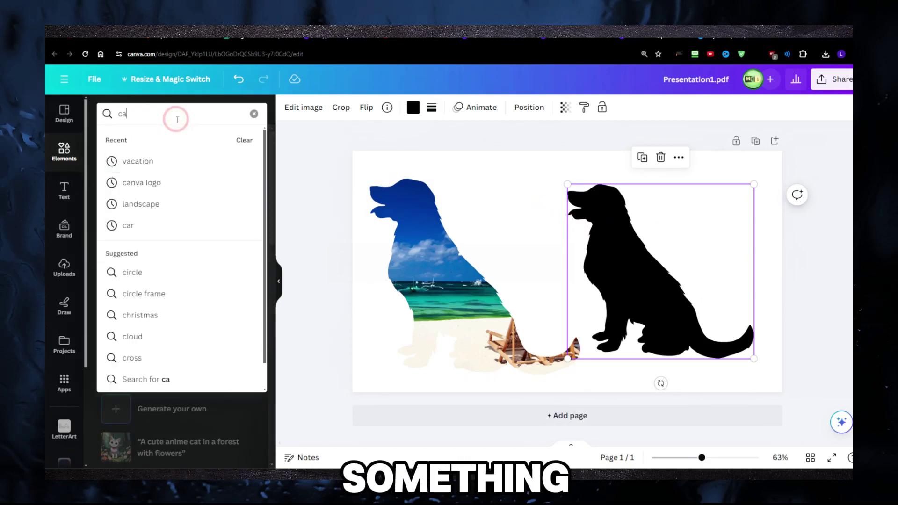
pyautogui.press('Return')
pyautogui.click(178, 182)
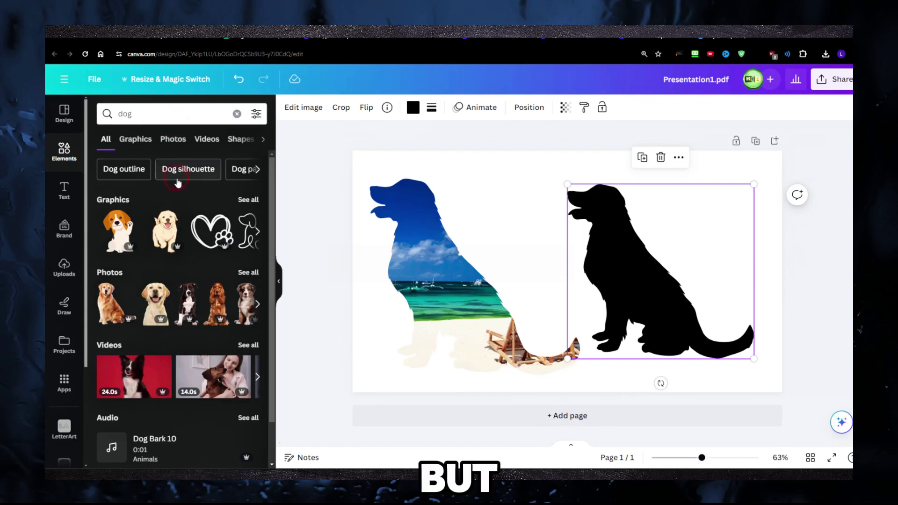
pyautogui.click(139, 140)
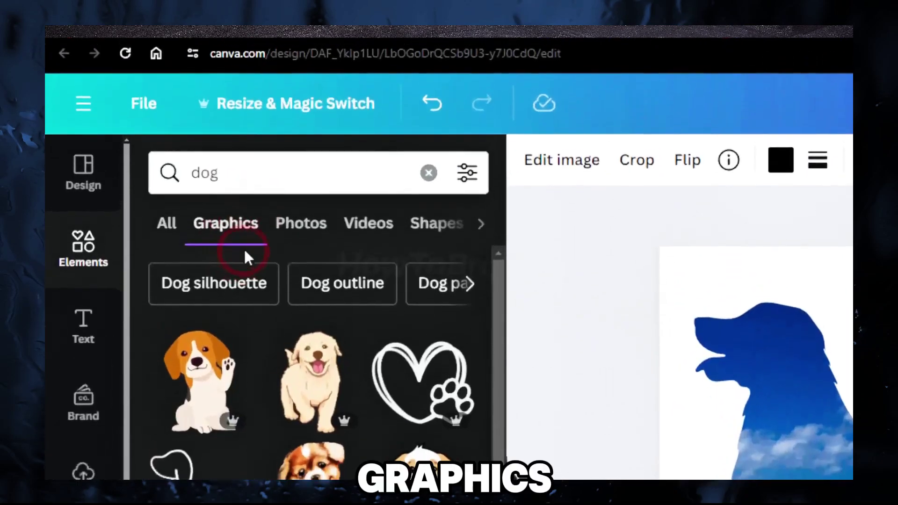
pyautogui.scroll(-2, 146, 187)
pyautogui.scroll(-8, 248, 255)
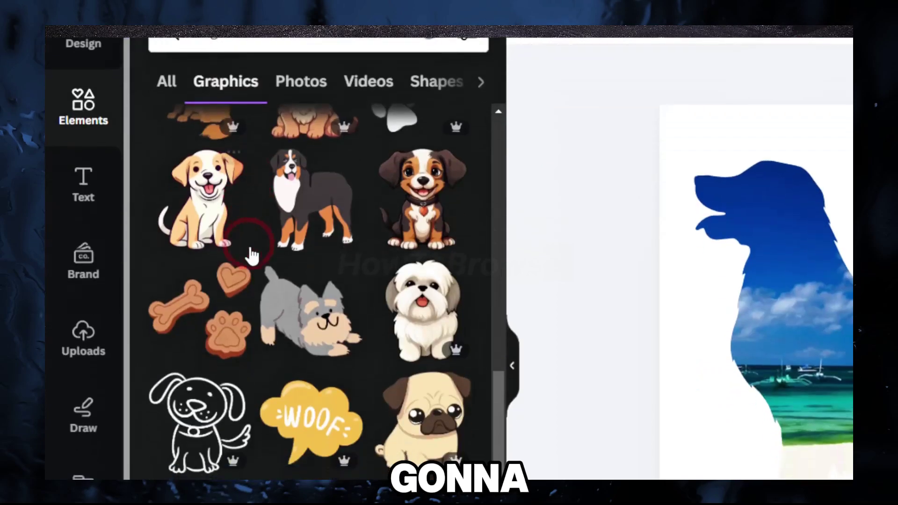
pyautogui.scroll(-5, 251, 397)
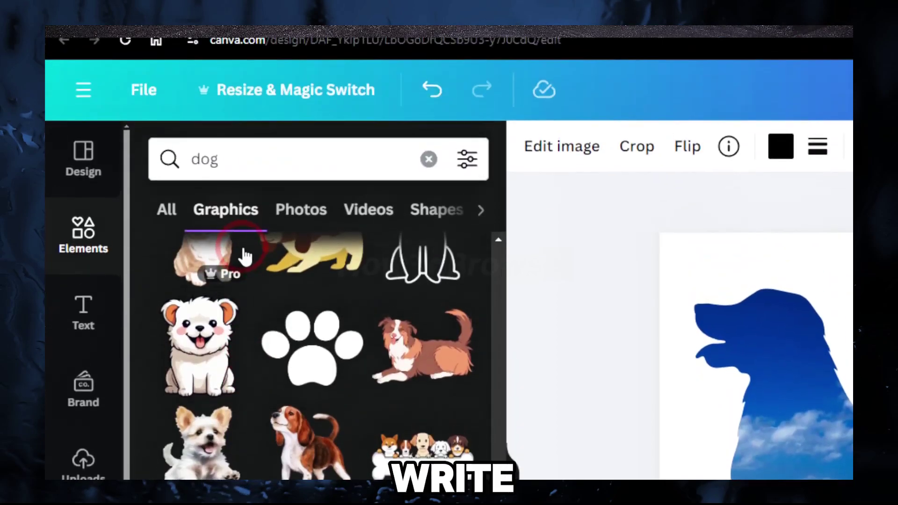
pyautogui.click(245, 288)
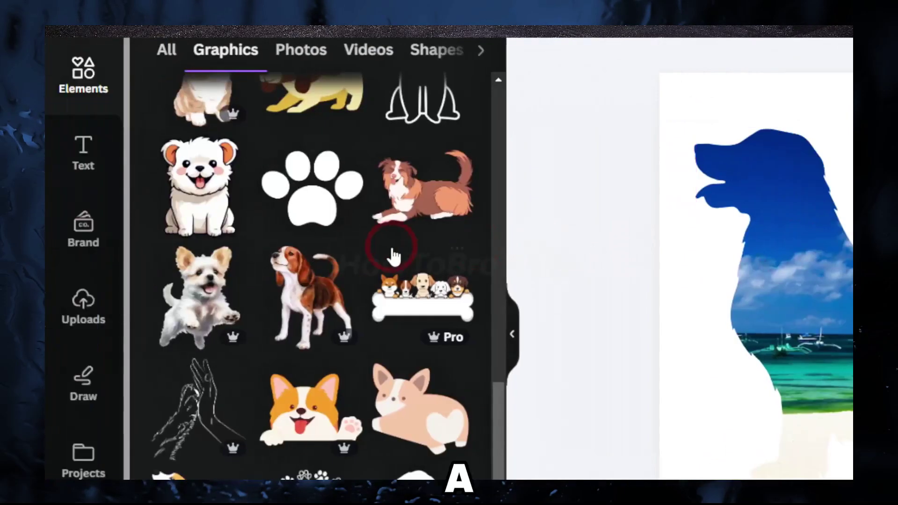
pyautogui.scroll(-6, 391, 255)
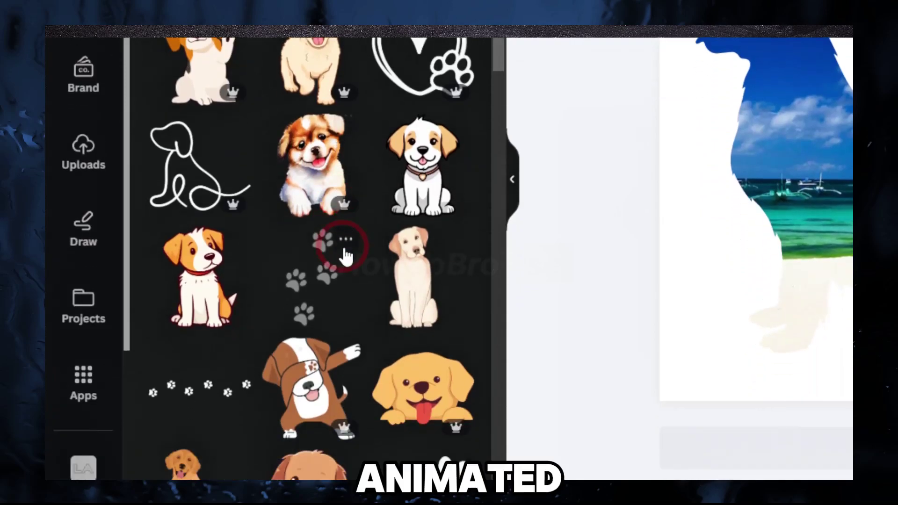
pyautogui.scroll(-3, 344, 380)
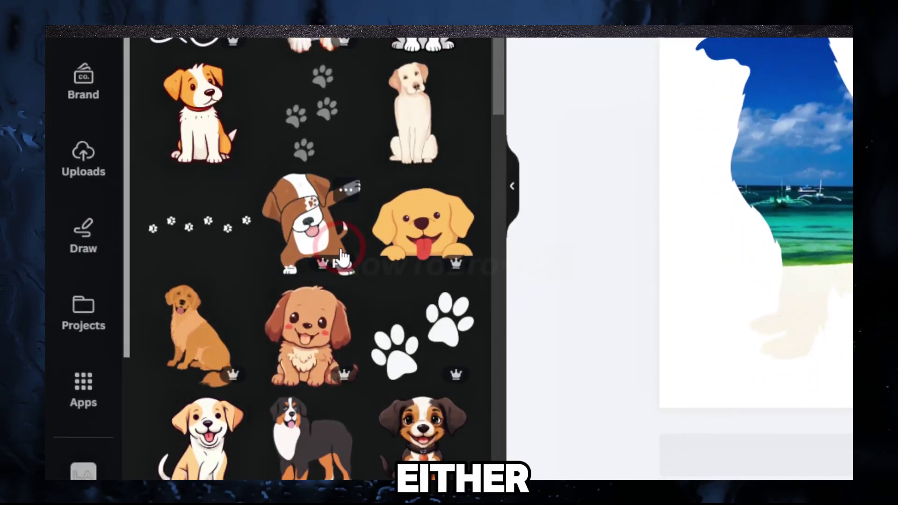
pyautogui.scroll(-4, 337, 248)
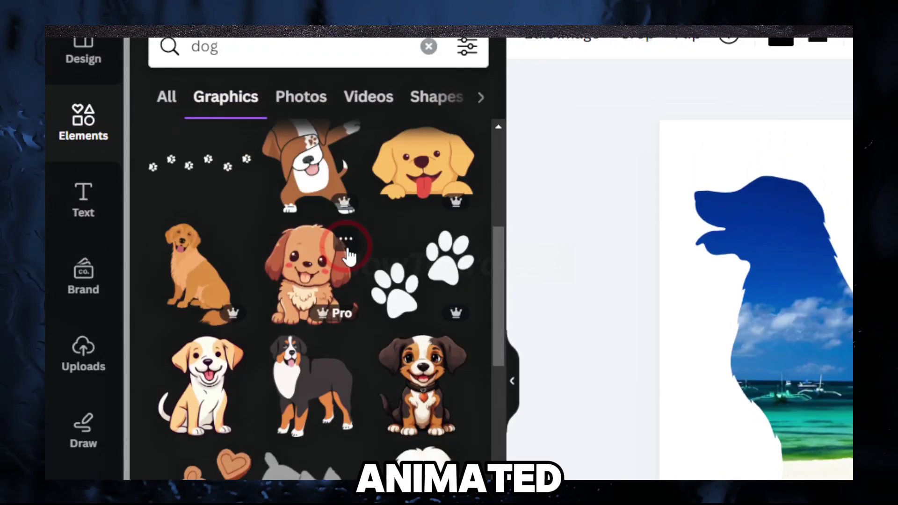
pyautogui.scroll(-5, 341, 248)
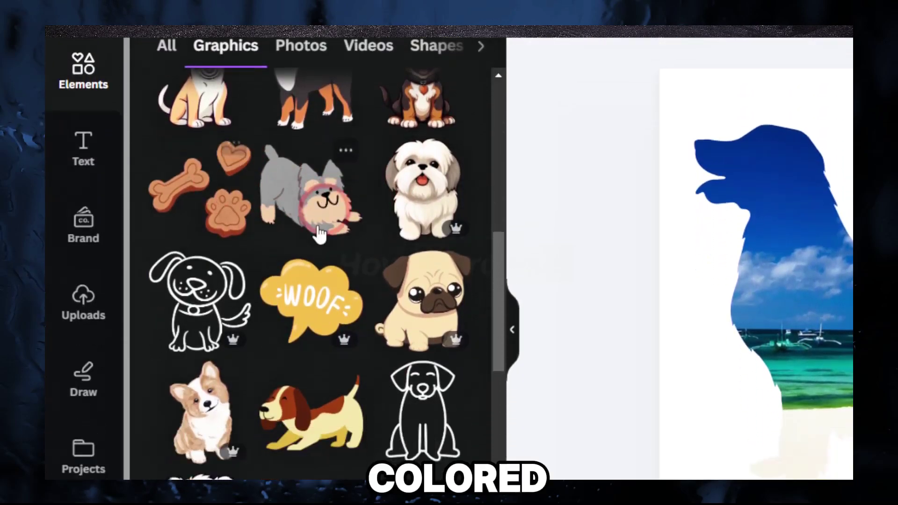
pyautogui.scroll(-4, 335, 254)
pyautogui.scroll(8, 333, 255)
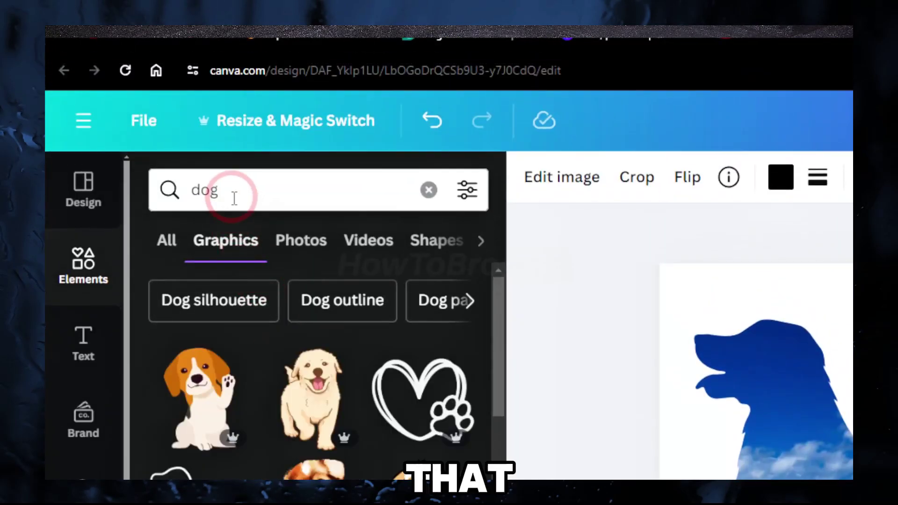
# - Search the elements library for 'dog silhouette' graphics
pyautogui.click(233, 197)
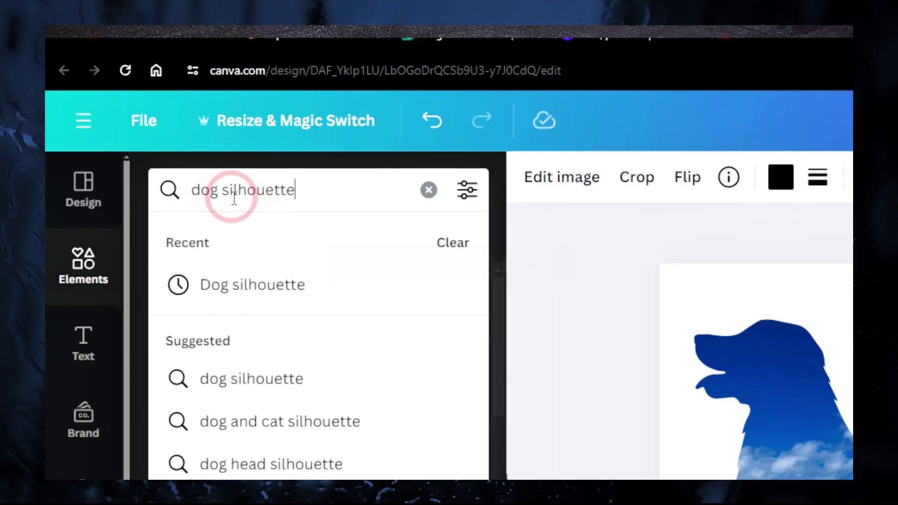
pyautogui.press('Return')
pyautogui.scroll(-5, 380, 421)
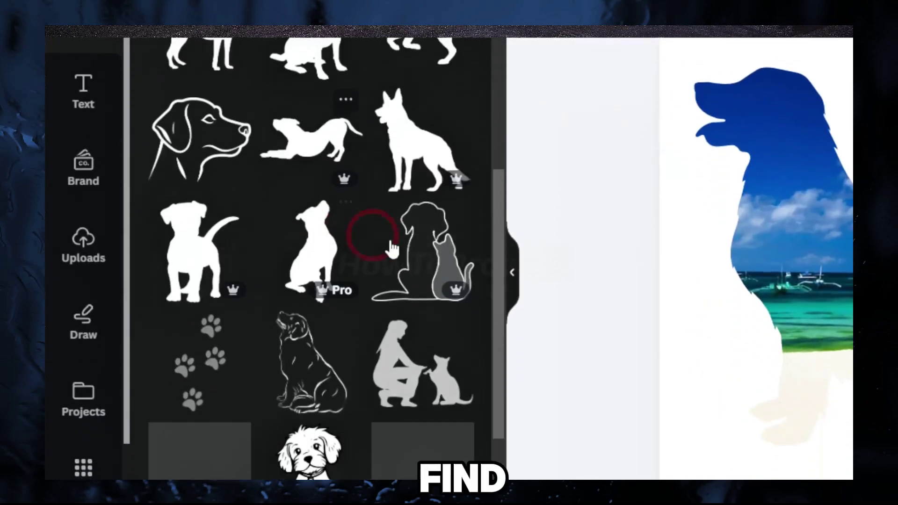
pyautogui.scroll(5, 416, 418)
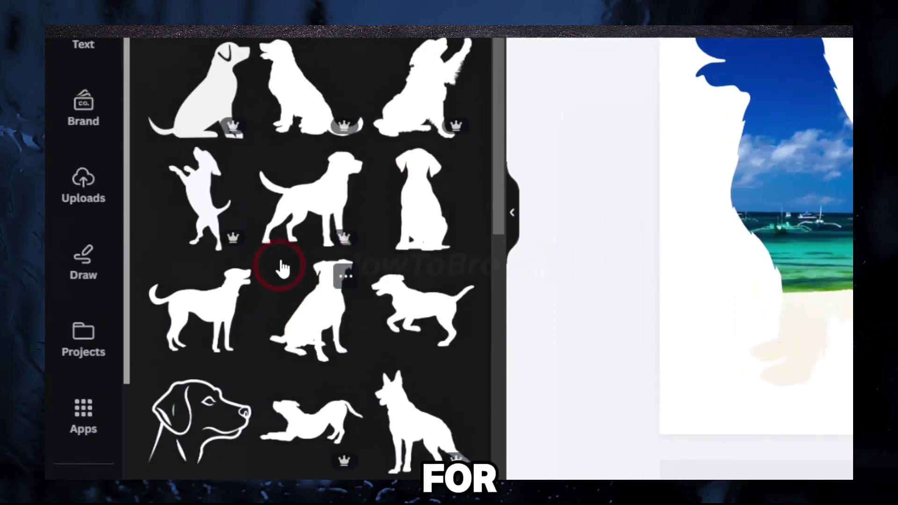
# - Add the paw-raised dog silhouette, enlarge it and centre it horizontally on the page
pyautogui.click(394, 256)
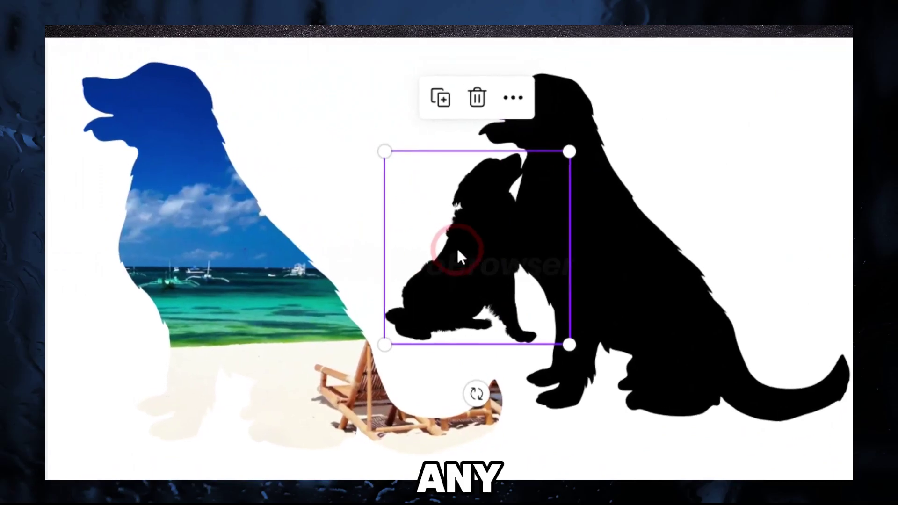
pyautogui.moveTo(457, 247); pyautogui.dragTo(693, 487)
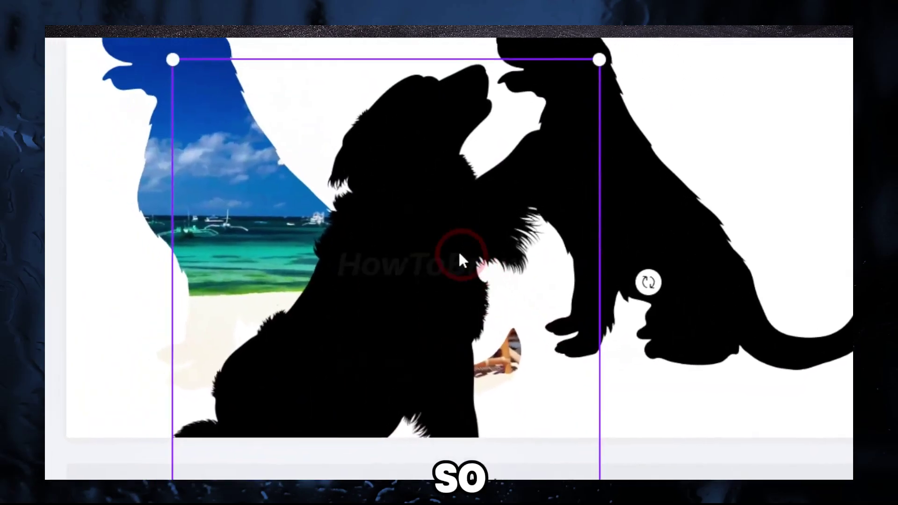
pyautogui.click(727, 214)
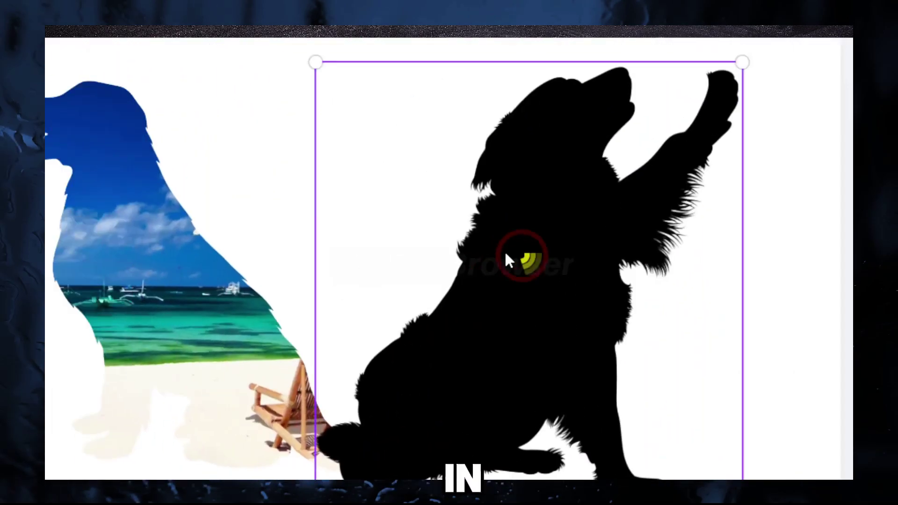
pyautogui.click(453, 248)
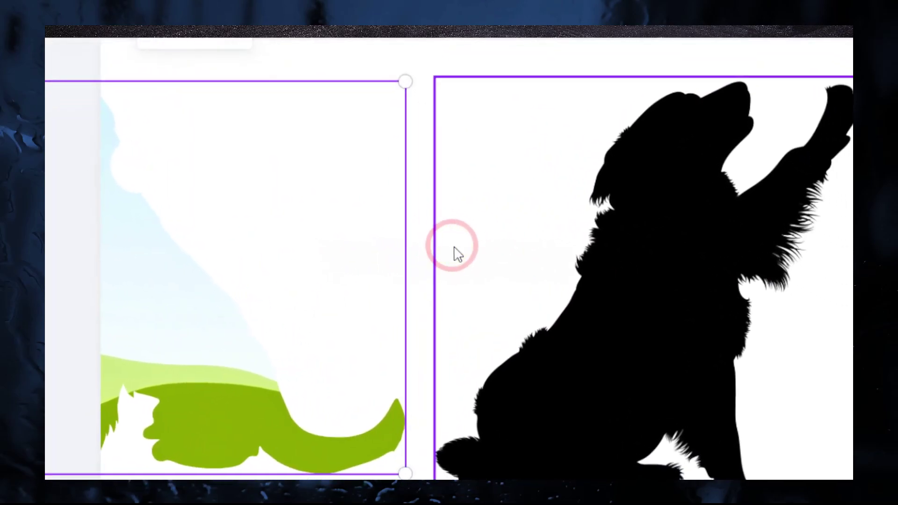
pyautogui.moveTo(455, 247); pyautogui.dragTo(455, 250)
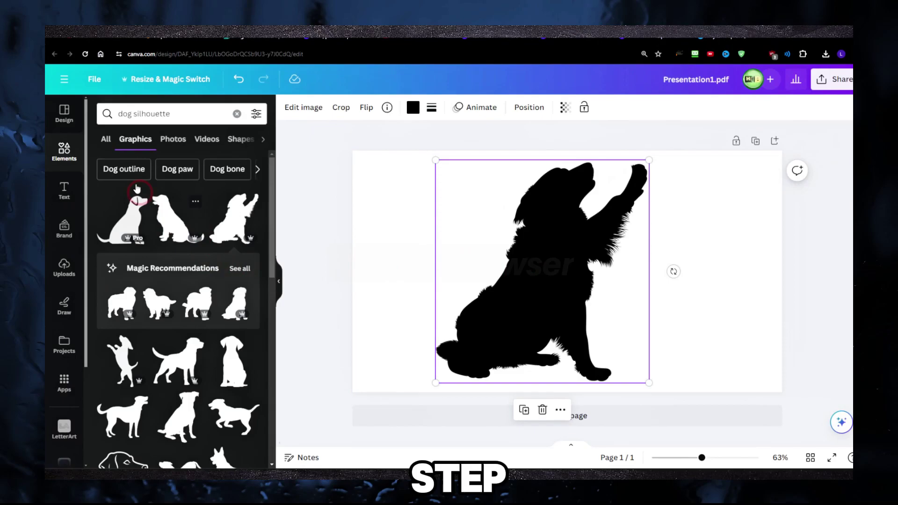
# - Browse the remaining silhouette results, then clear the 'dog silhouette' search text
pyautogui.scroll(-2, 171, 282)
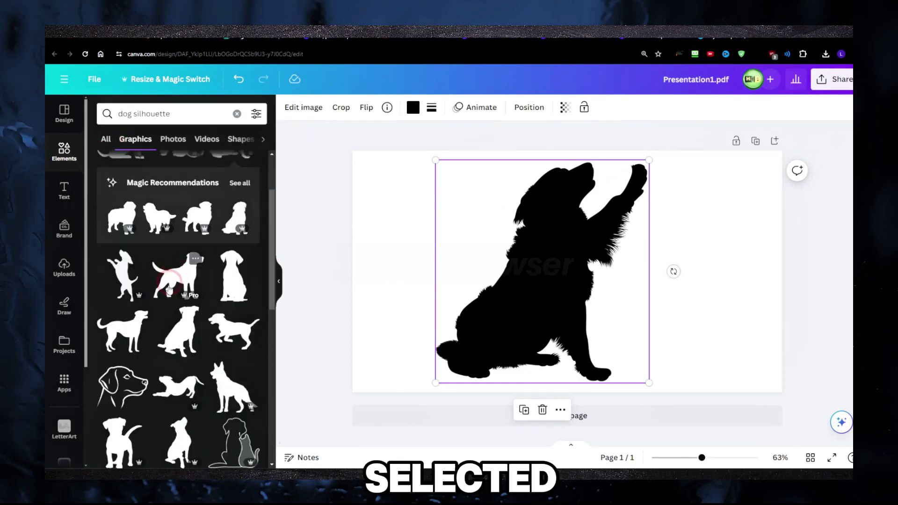
pyautogui.scroll(-3, 170, 290)
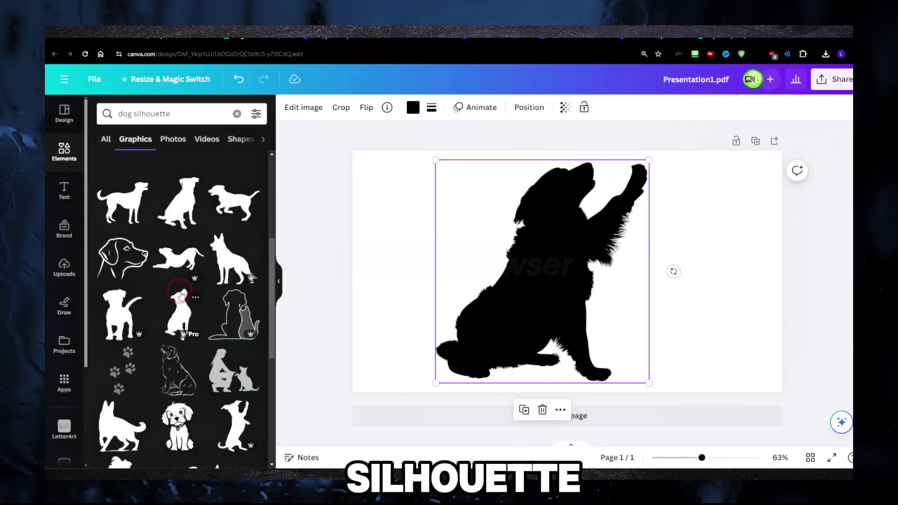
pyautogui.scroll(-4, 181, 295)
pyautogui.doubleClick(124, 114)
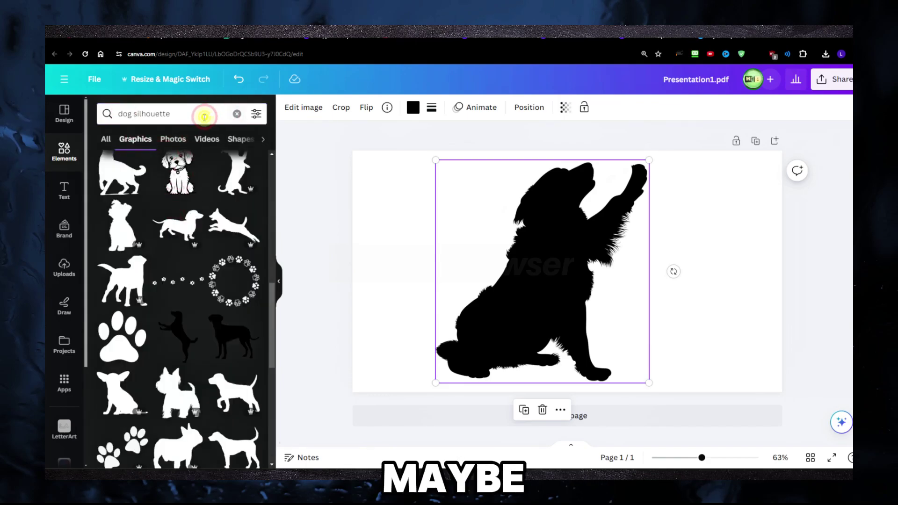
pyautogui.click(236, 113)
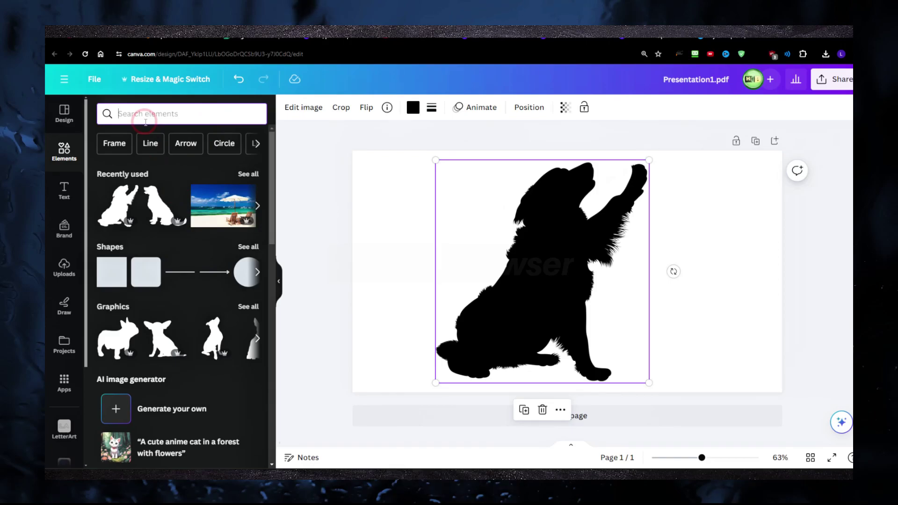
pyautogui.click(384, 326)
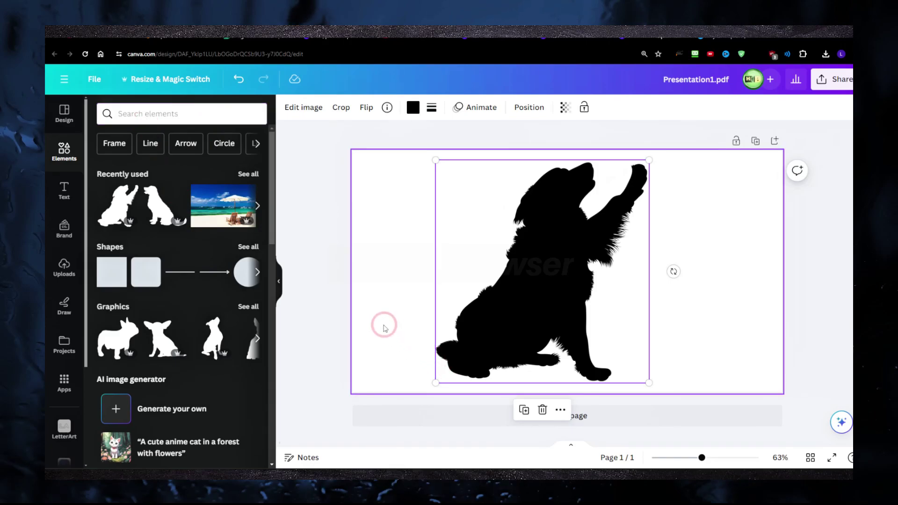
pyautogui.click(176, 115)
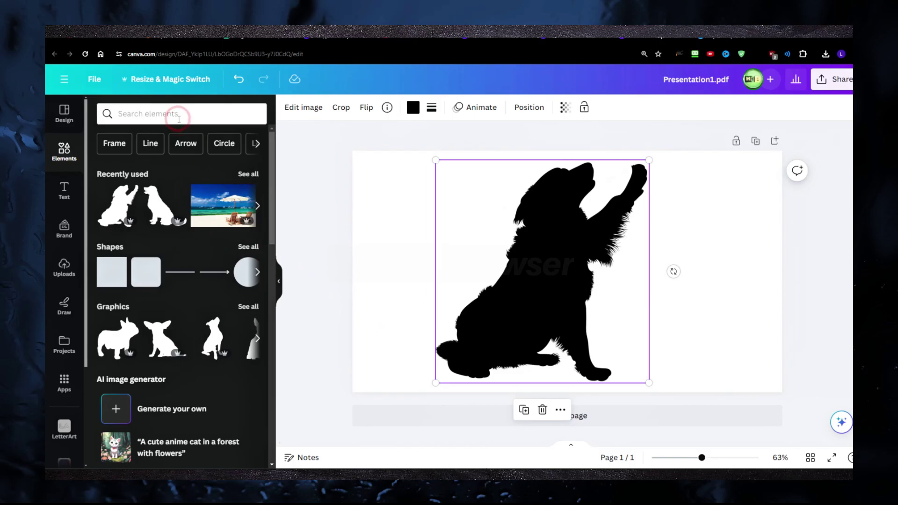
pyautogui.write('chair silhouette')
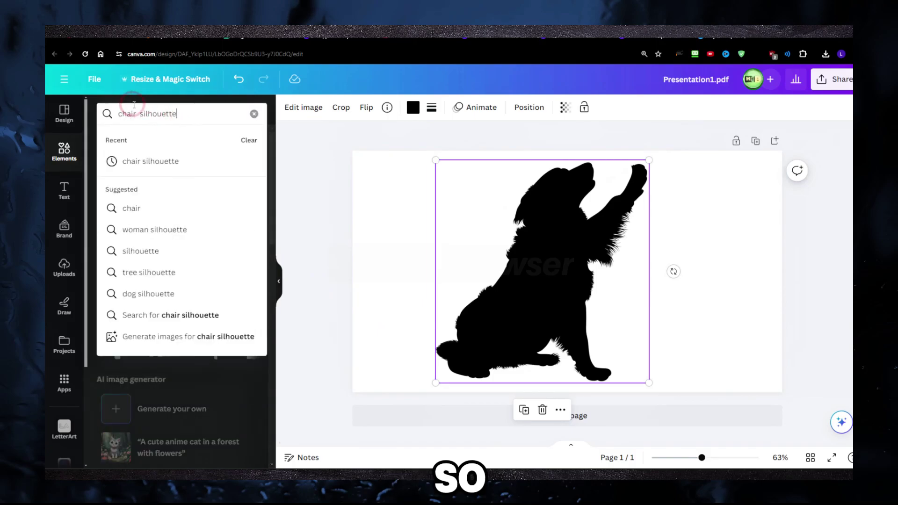
pyautogui.press('Return')
pyautogui.doubleClick(151, 113)
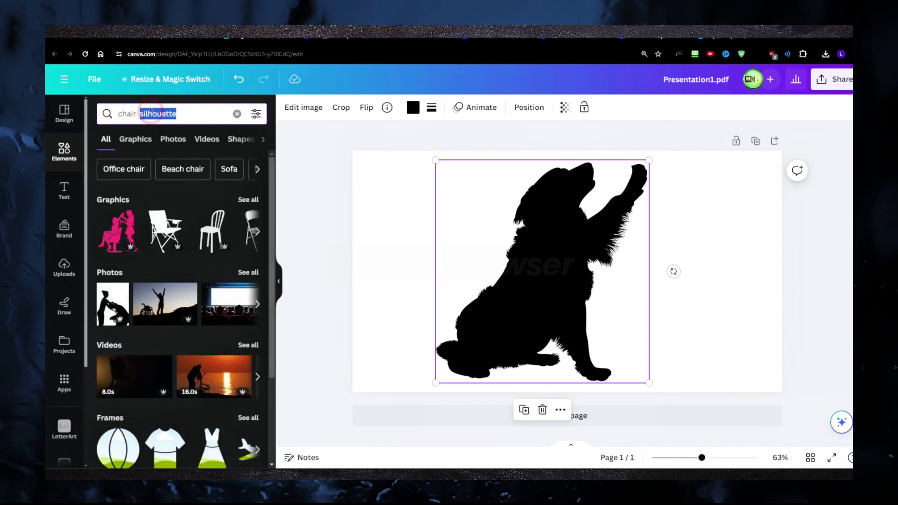
pyautogui.press('BackSpace')
pyautogui.click(178, 164)
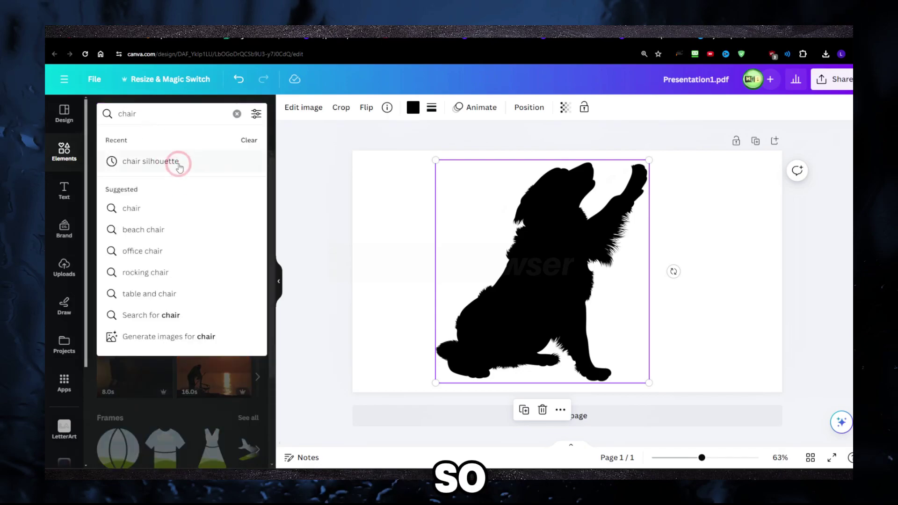
pyautogui.click(132, 140)
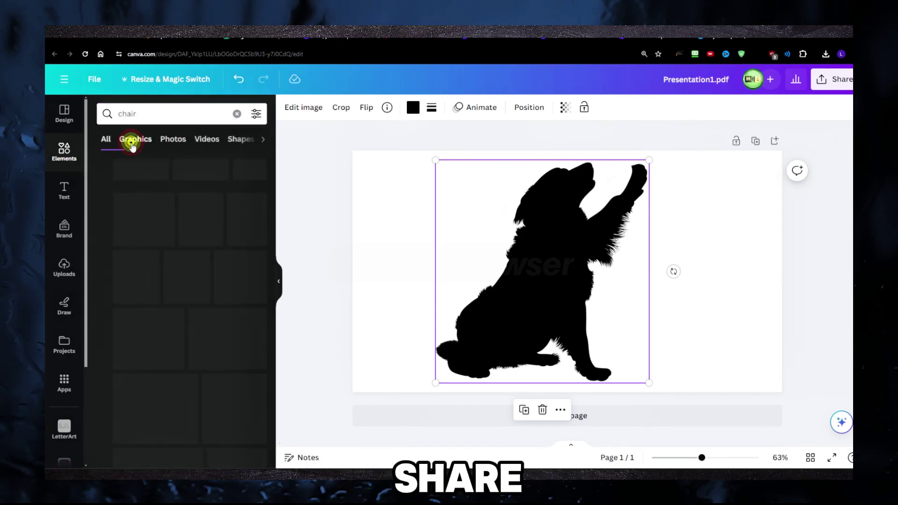
pyautogui.scroll(-10, 203, 239)
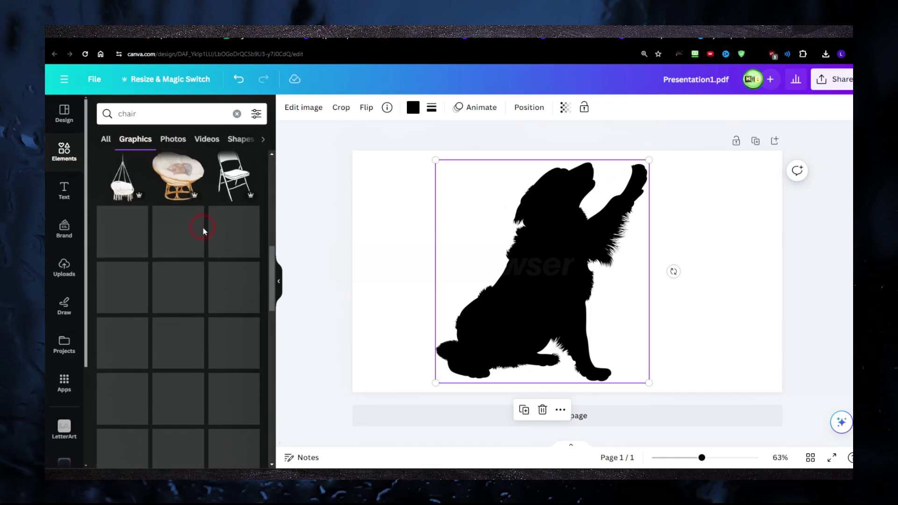
pyautogui.scroll(-10, 123, 261)
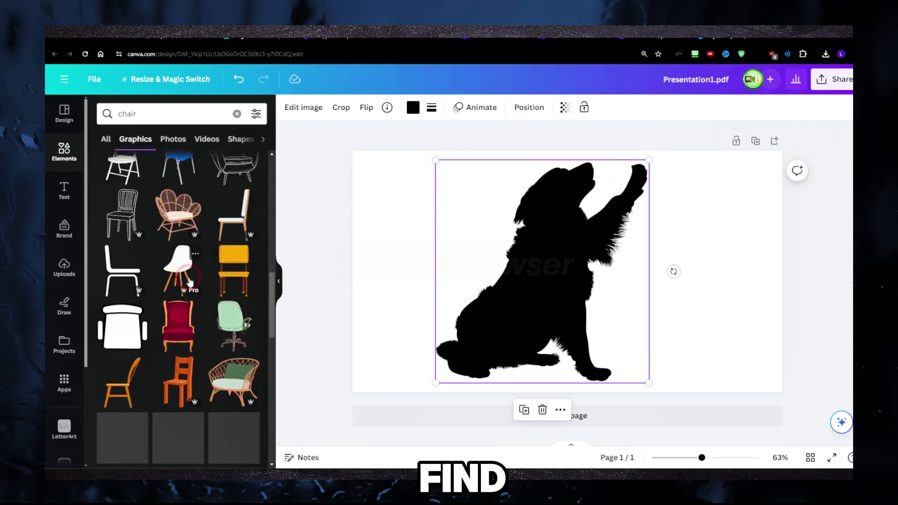
pyautogui.click(215, 248)
pyautogui.click(228, 213)
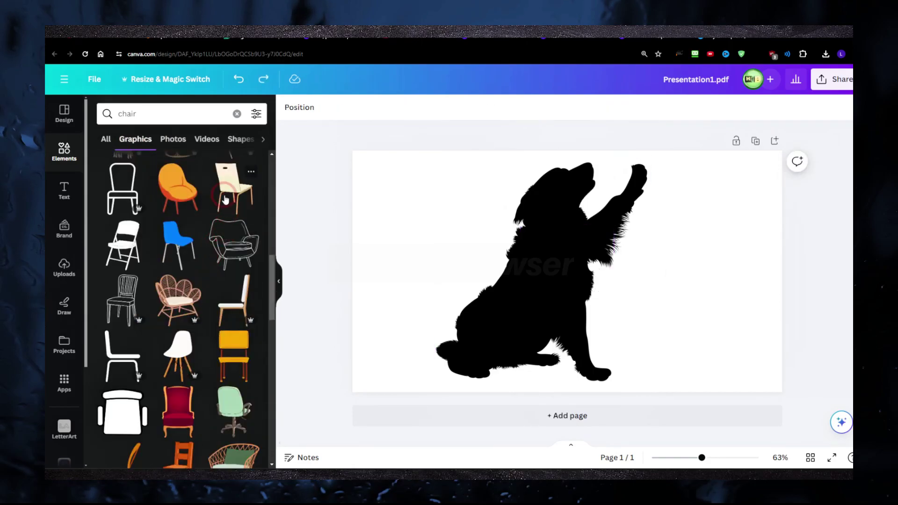
pyautogui.moveTo(538, 287); pyautogui.dragTo(635, 287)
pyautogui.moveTo(697, 318); pyautogui.dragTo(716, 350)
pyautogui.press('Delete')
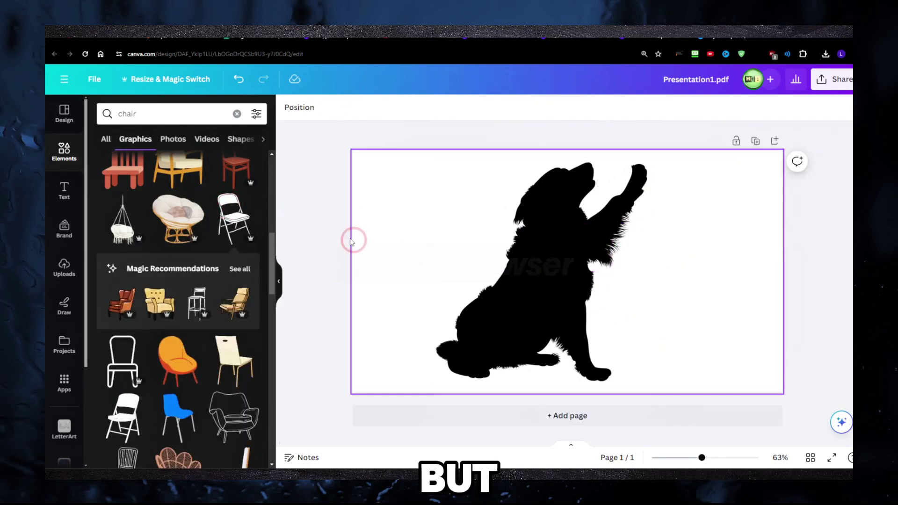
pyautogui.click(167, 114)
pyautogui.write('silhouette')
pyautogui.press('Return')
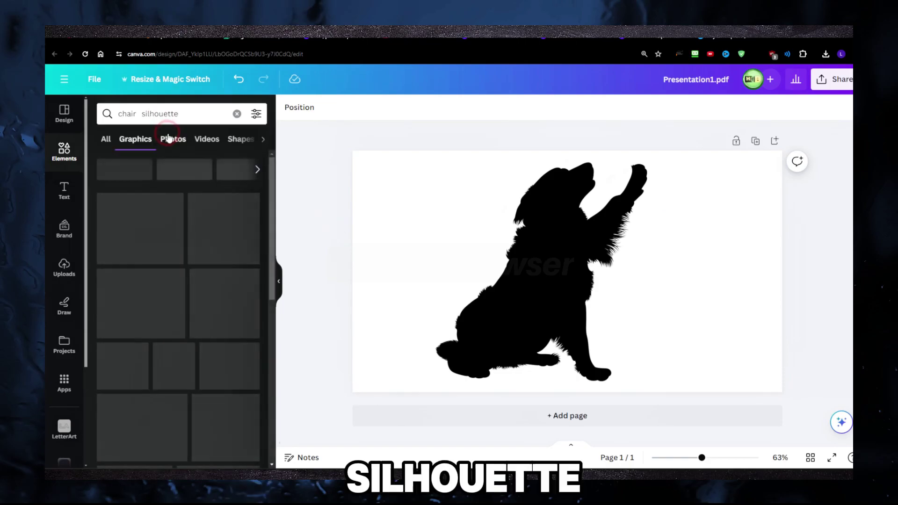
pyautogui.scroll(-4, 189, 239)
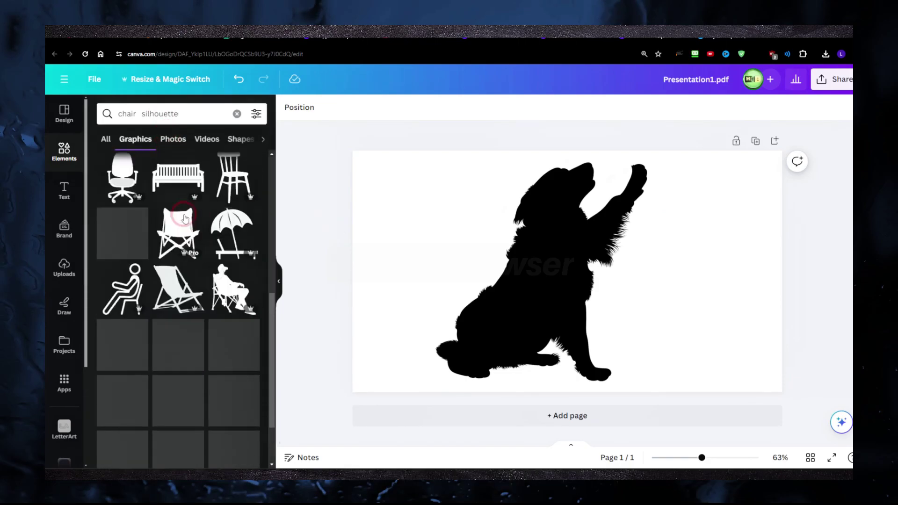
pyautogui.click(236, 114)
pyautogui.click(567, 261)
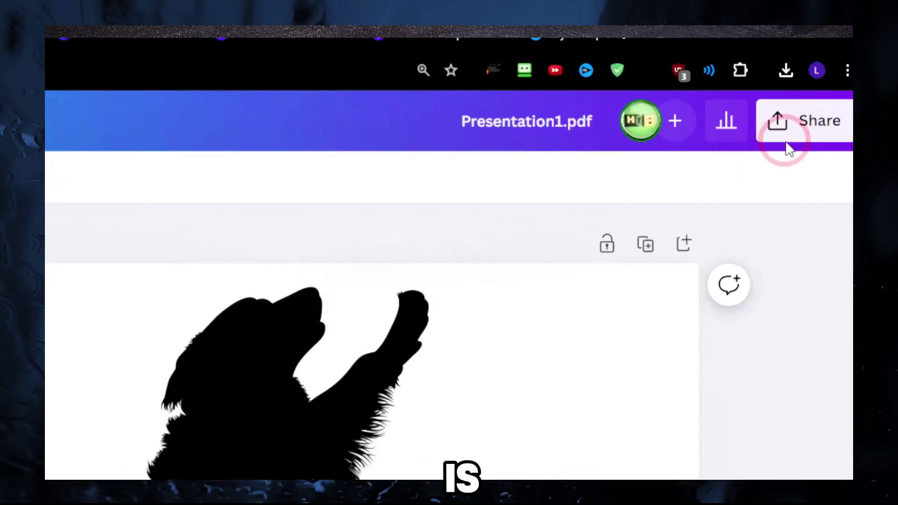
# - In the Share download settings, choose SVG as the file type
pyautogui.click(831, 79)
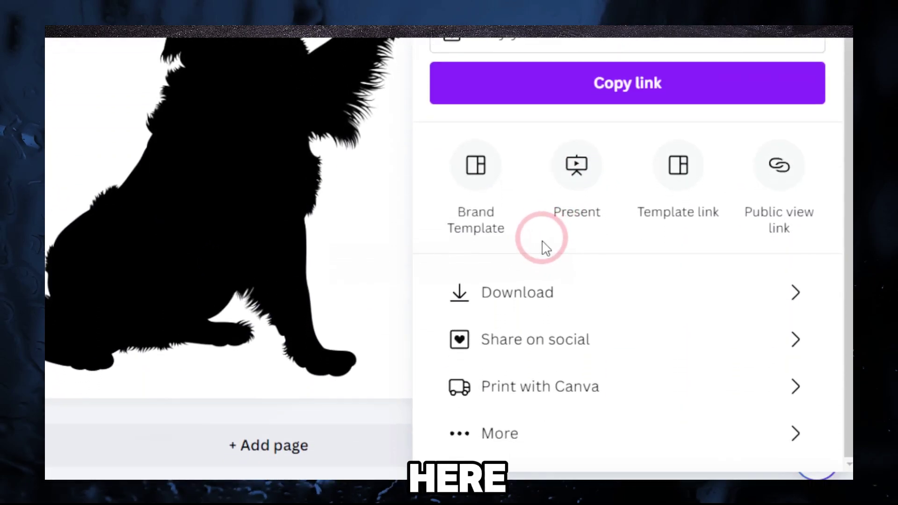
pyautogui.click(538, 272)
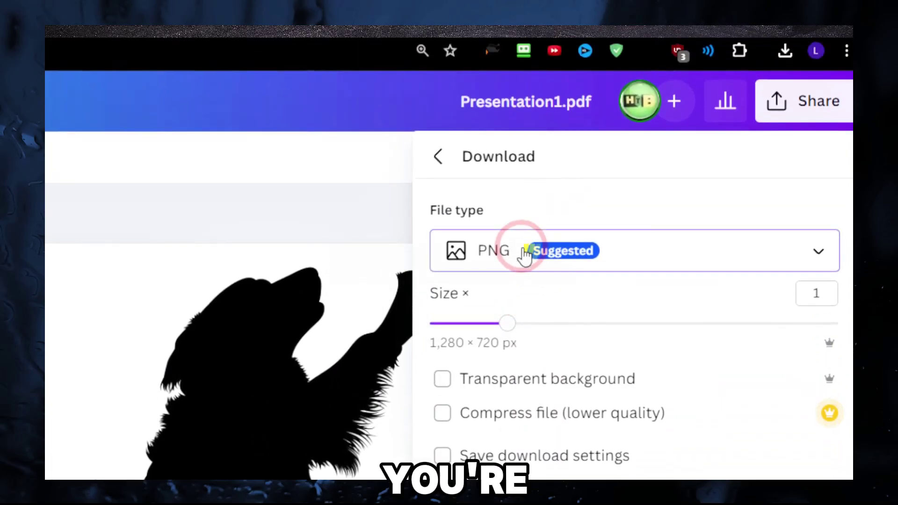
pyautogui.click(525, 248)
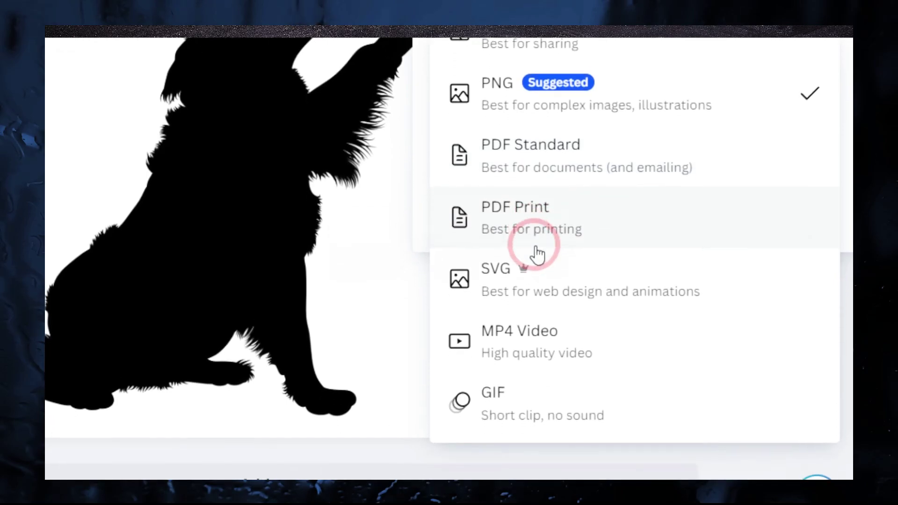
pyautogui.click(528, 320)
# - Download the design as SVG, then apply the Title and Content layout to the PowerPoint slide
pyautogui.click(553, 241)
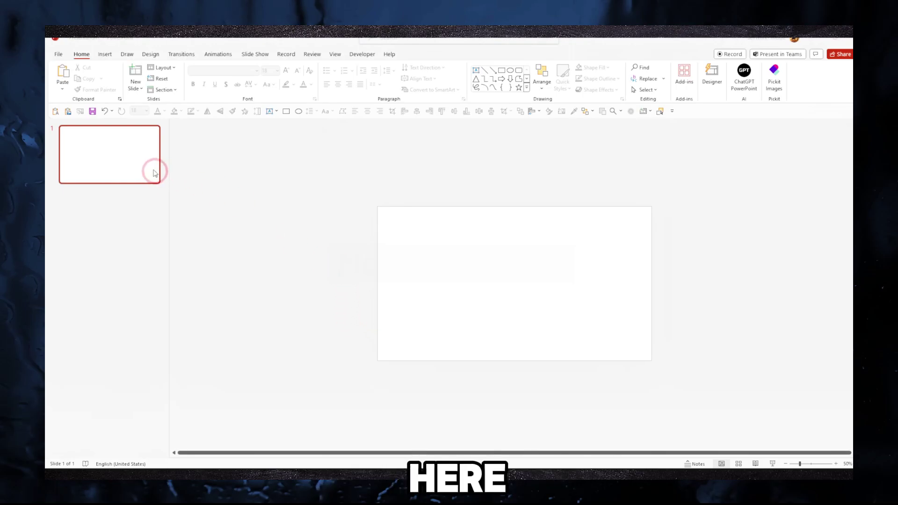
pyautogui.click(161, 68)
pyautogui.click(216, 100)
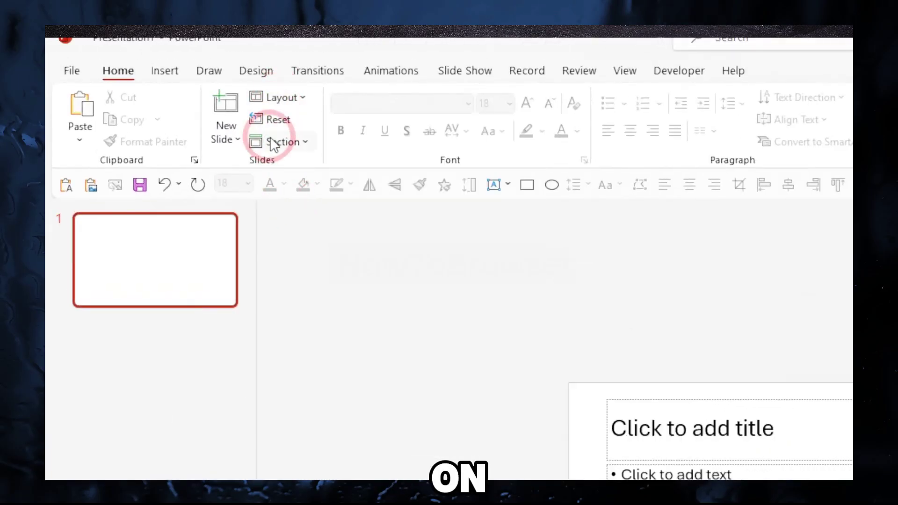
# - Switch the slide to the Blank layout and close the Designer pane
pyautogui.click(278, 97)
pyautogui.click(294, 337)
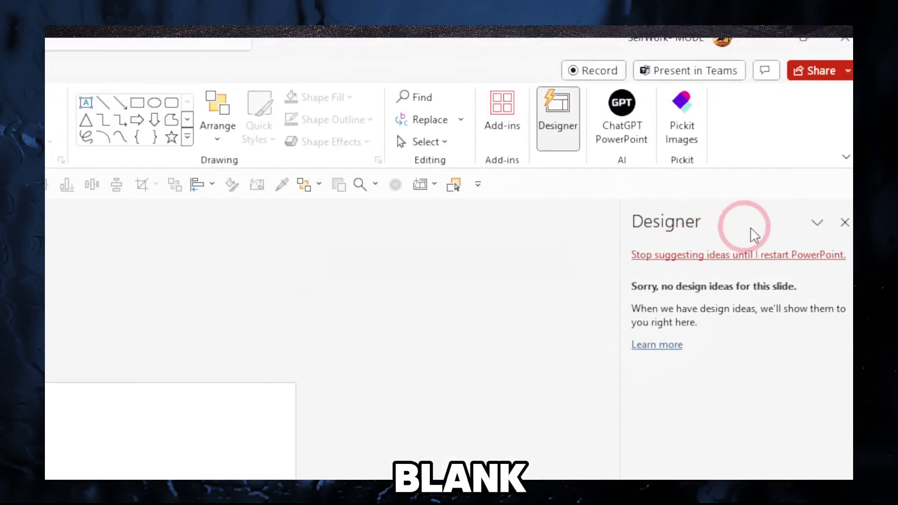
pyautogui.click(844, 222)
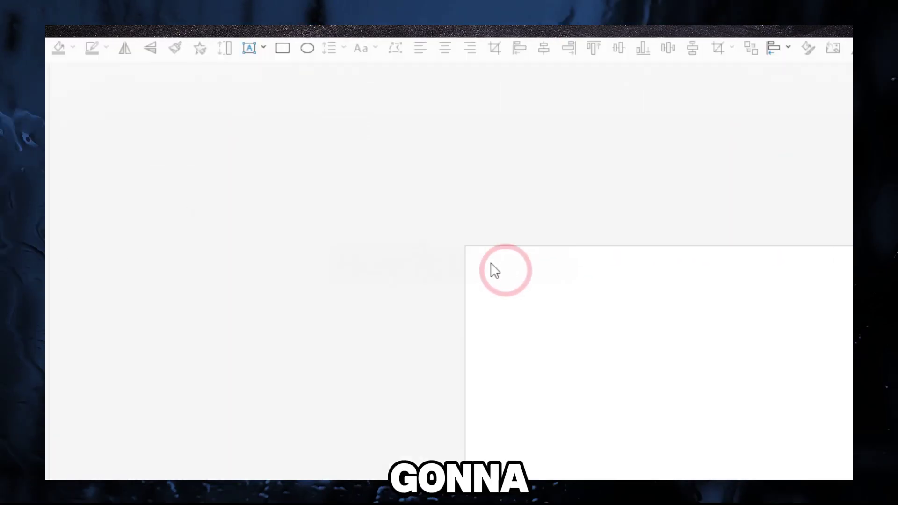
# - Insert the downloaded Presentation1.pdf.svg picture from this device onto the slide
pyautogui.click(170, 71)
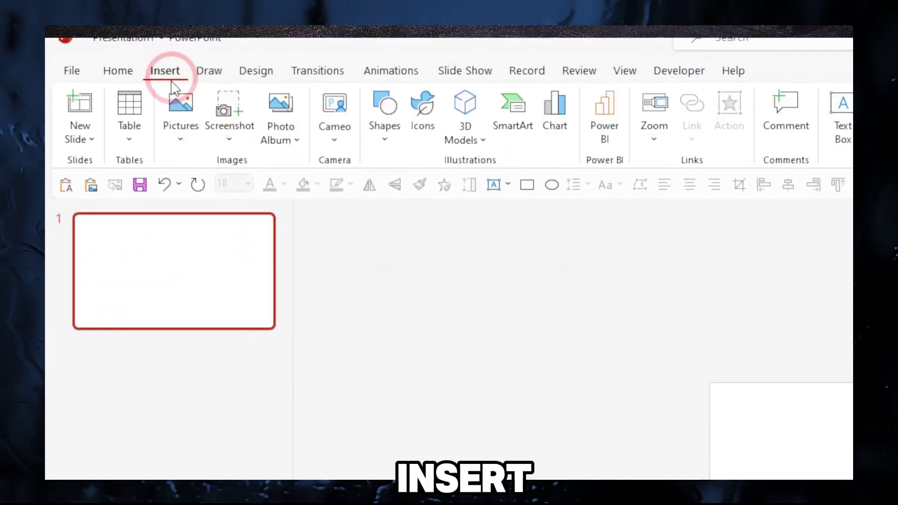
pyautogui.click(177, 123)
pyautogui.click(189, 191)
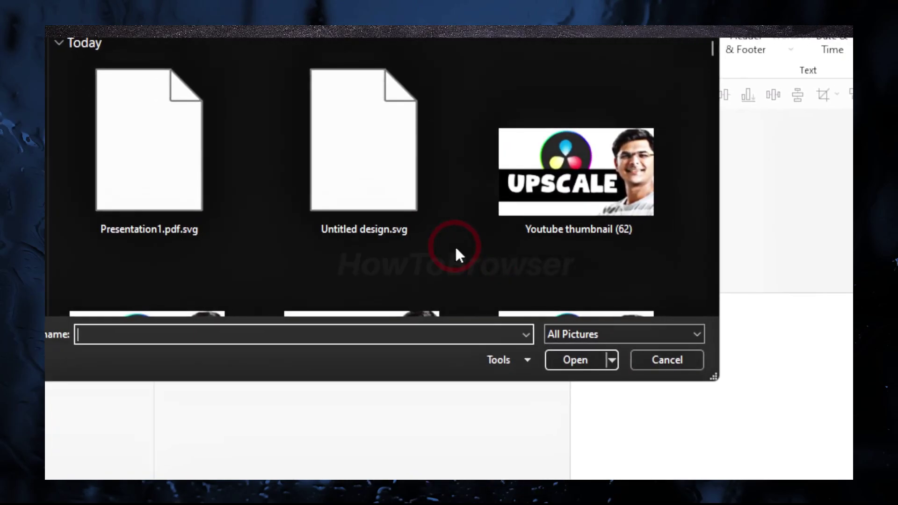
pyautogui.scroll(1, 454, 245)
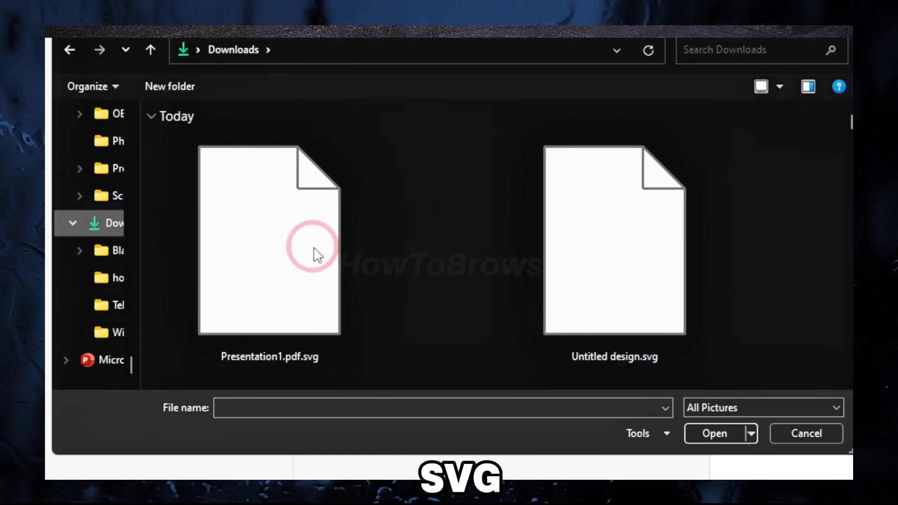
pyautogui.doubleClick(318, 255)
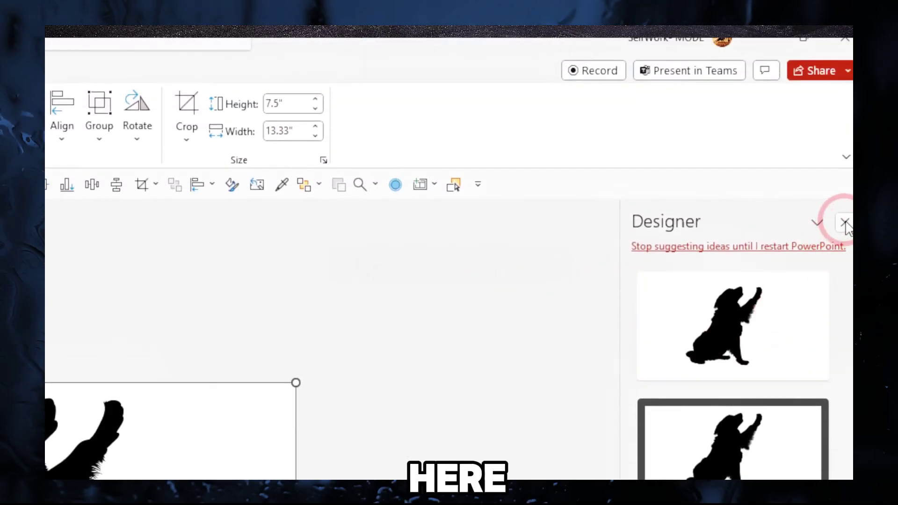
# - Close Designer, convert the dog graphic to a shape and move the dog shape left
pyautogui.click(842, 220)
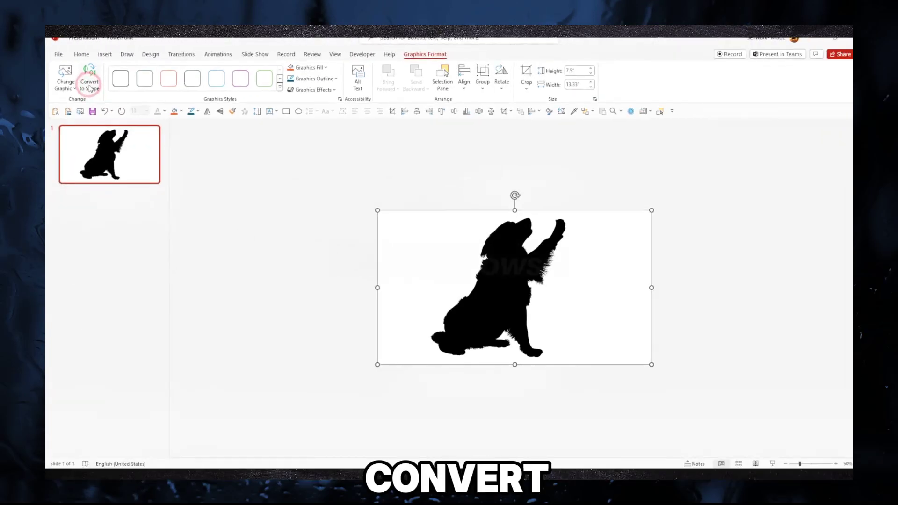
pyautogui.click(90, 89)
pyautogui.click(494, 275)
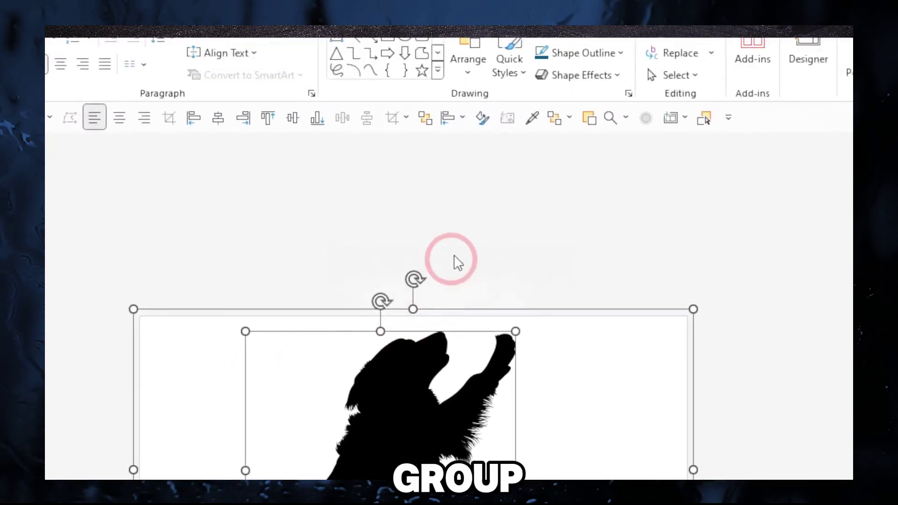
pyautogui.moveTo(525, 261); pyautogui.dragTo(538, 284)
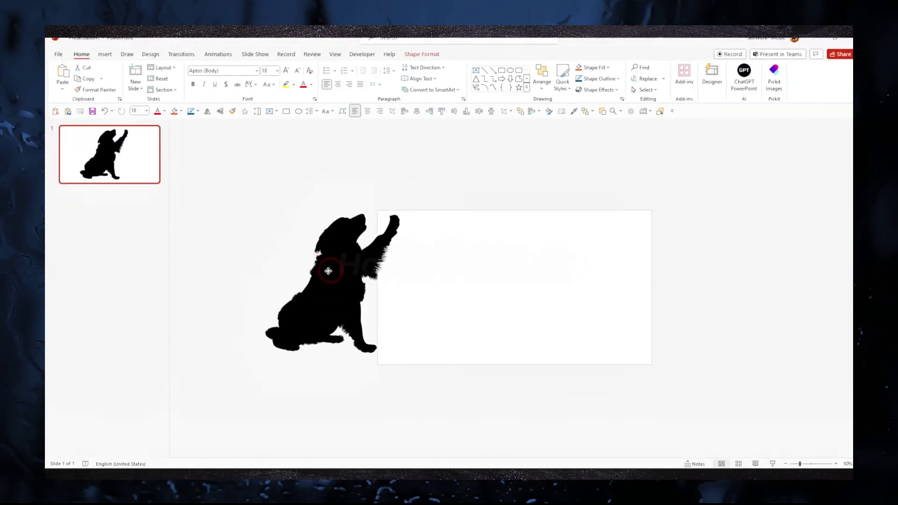
# - Remove the white background rectangle and shrink the dog silhouette to fit the slide
pyautogui.click(481, 262)
pyautogui.rightClick(486, 266)
pyautogui.click(499, 289)
pyautogui.moveTo(578, 219); pyautogui.dragTo(566, 229)
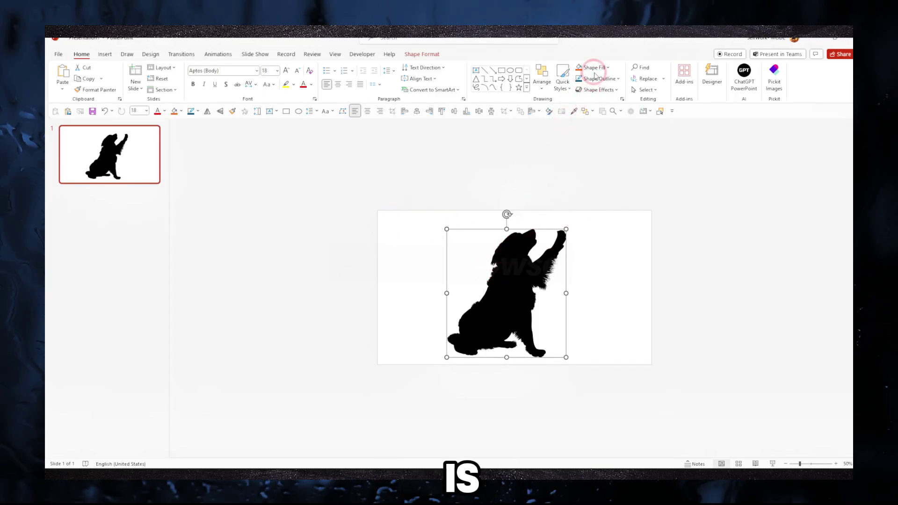
# - Fill the dog shape with the first 'gold' stock image and nudge it higher on the slide
pyautogui.click(594, 68)
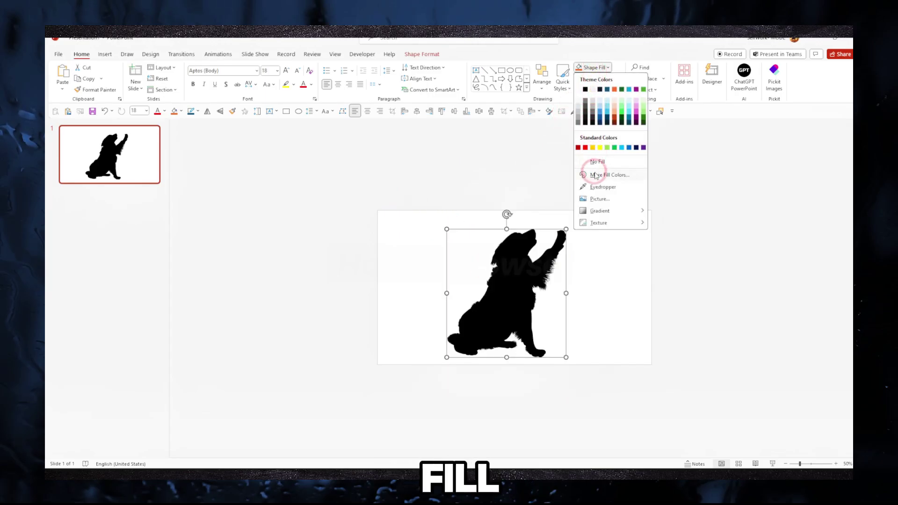
pyautogui.click(600, 198)
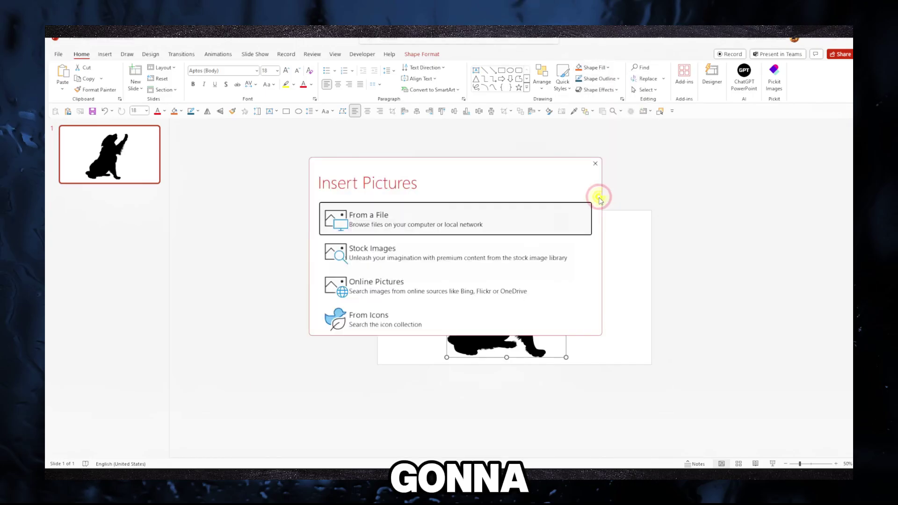
pyautogui.click(410, 253)
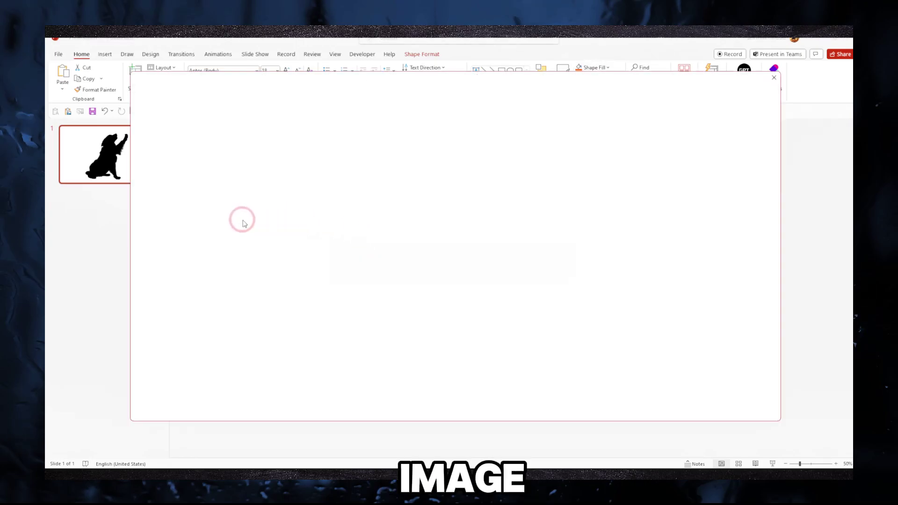
pyautogui.click(224, 141)
pyautogui.write('goa')
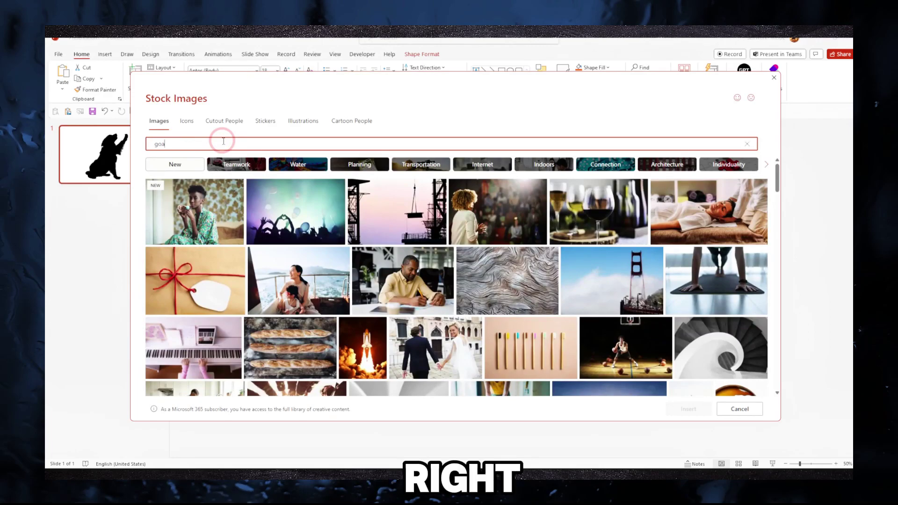
pyautogui.write('l')
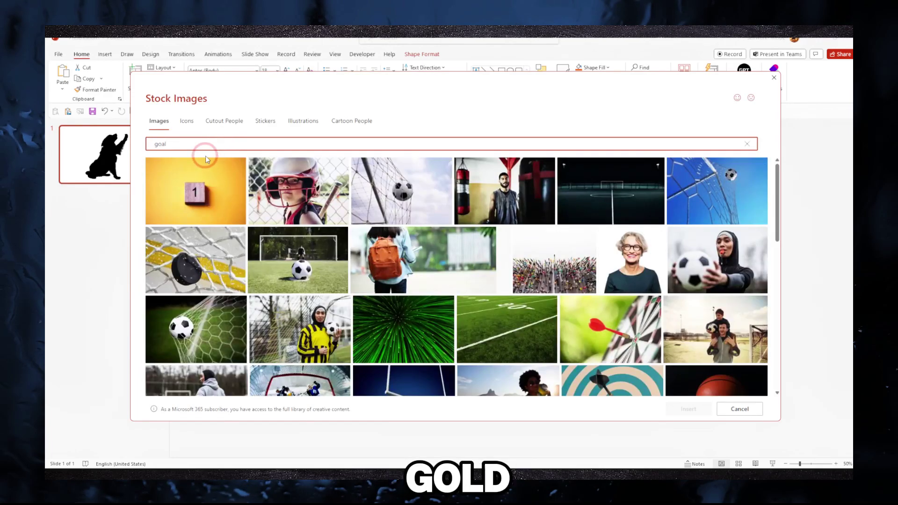
pyautogui.press('BackSpace')
pyautogui.press('BackSpace')
pyautogui.press('BackSpace')
pyautogui.press('BackSpace')
pyautogui.write('gold')
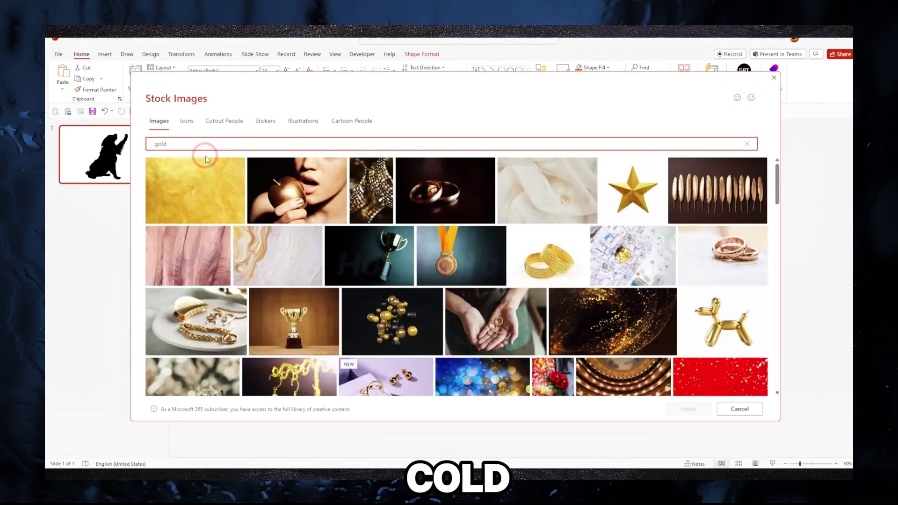
pyautogui.click(206, 159)
pyautogui.click(685, 408)
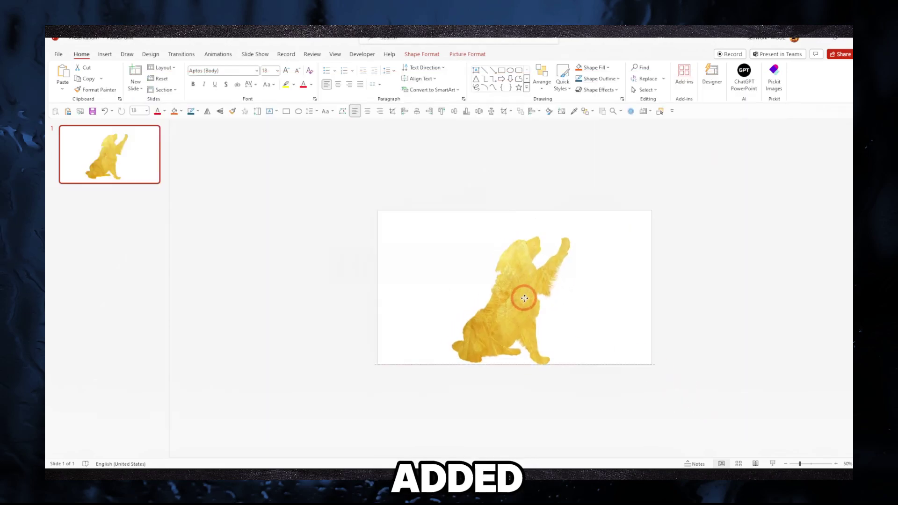
pyautogui.moveTo(523, 297); pyautogui.dragTo(500, 262)
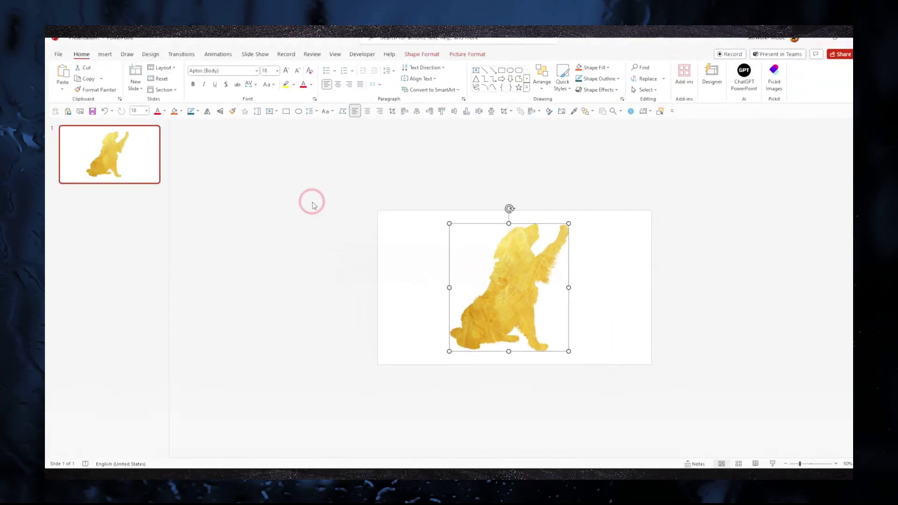
# - Publish the slide as a PDF file named 'Custom shape'
pyautogui.click(210, 214)
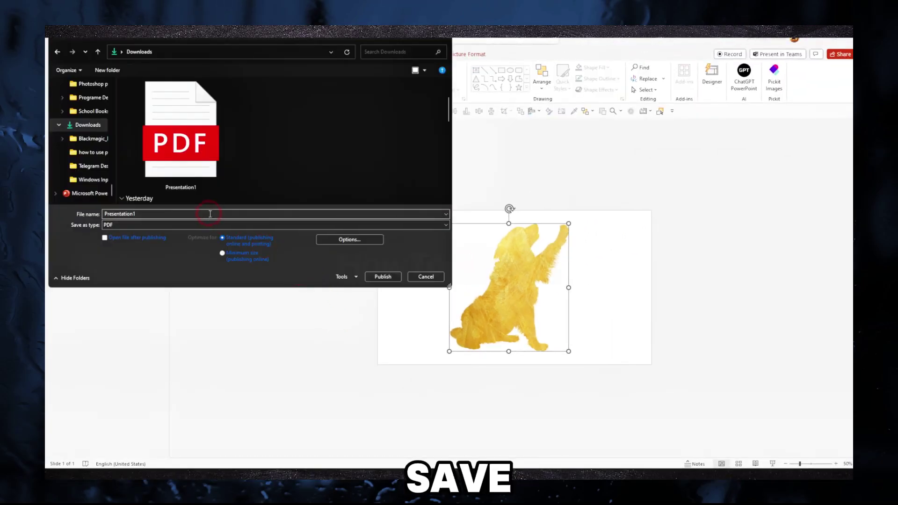
pyautogui.click(201, 225)
pyautogui.click(156, 229)
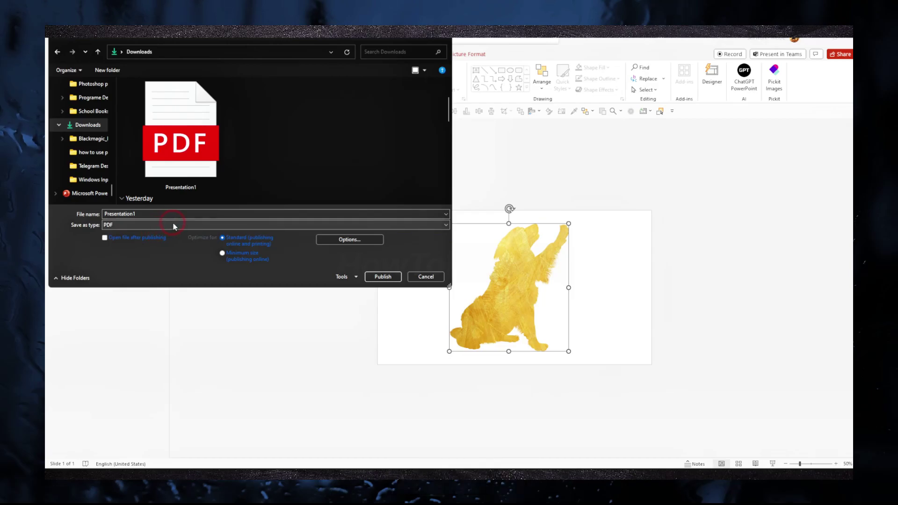
pyautogui.doubleClick(173, 217)
pyautogui.write('C')
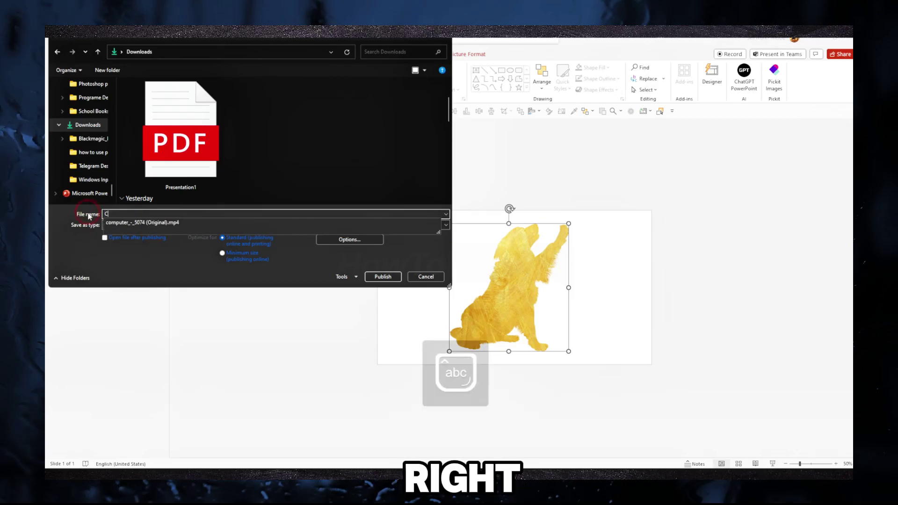
pyautogui.write('ustom shape')
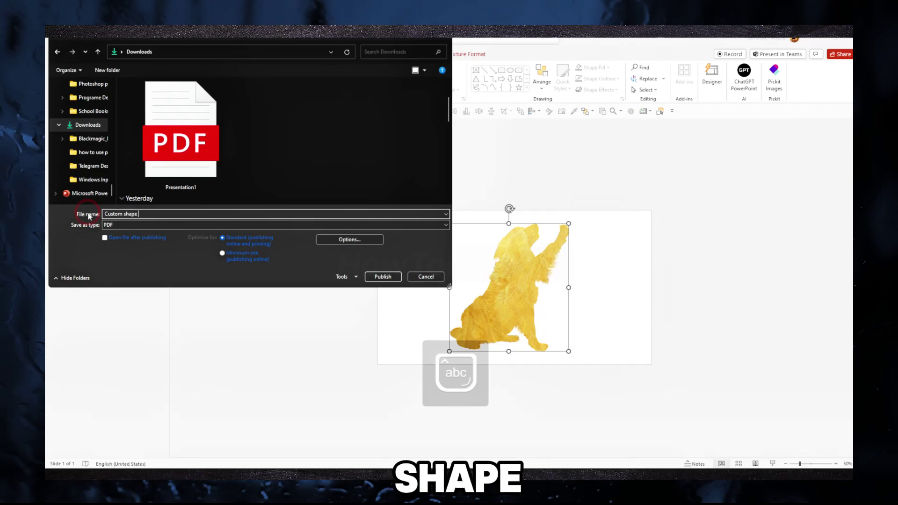
pyautogui.click(383, 277)
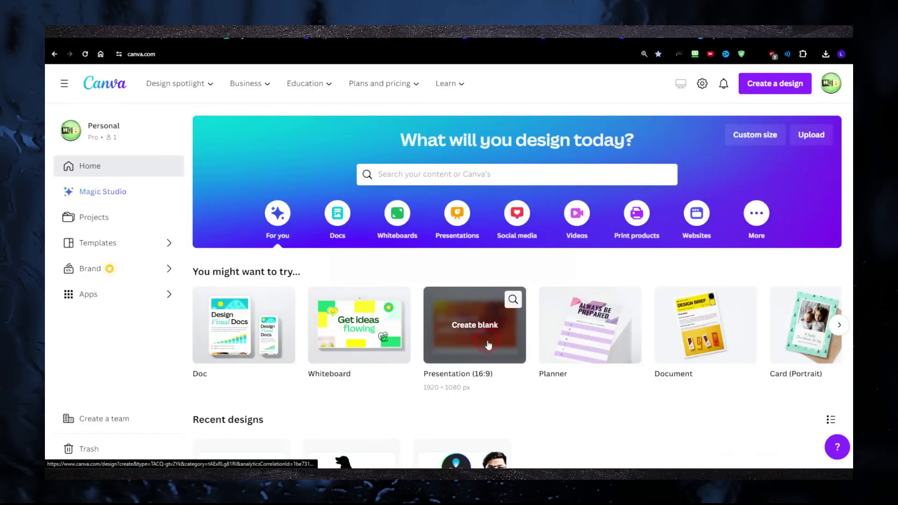
# - Import Custom shape.pdf into Canva from the home page as a new design
pyautogui.scroll(-1, 494, 333)
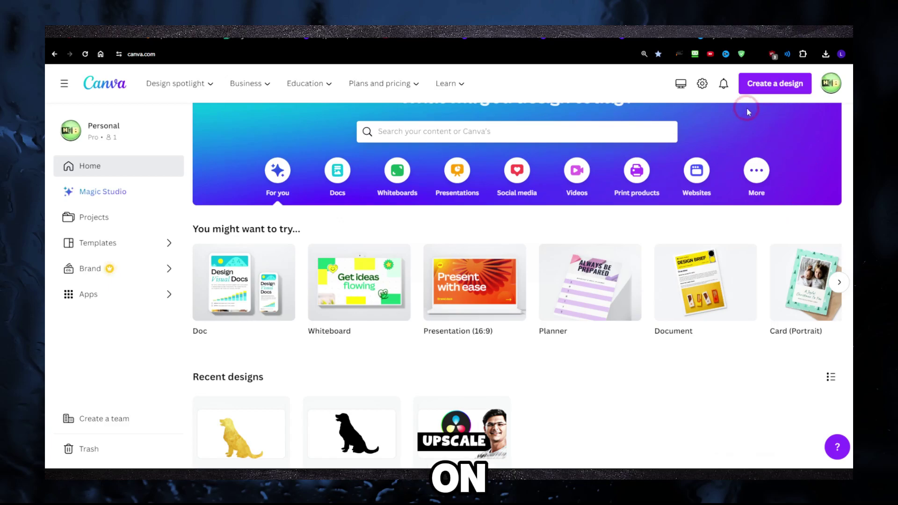
pyautogui.click(757, 85)
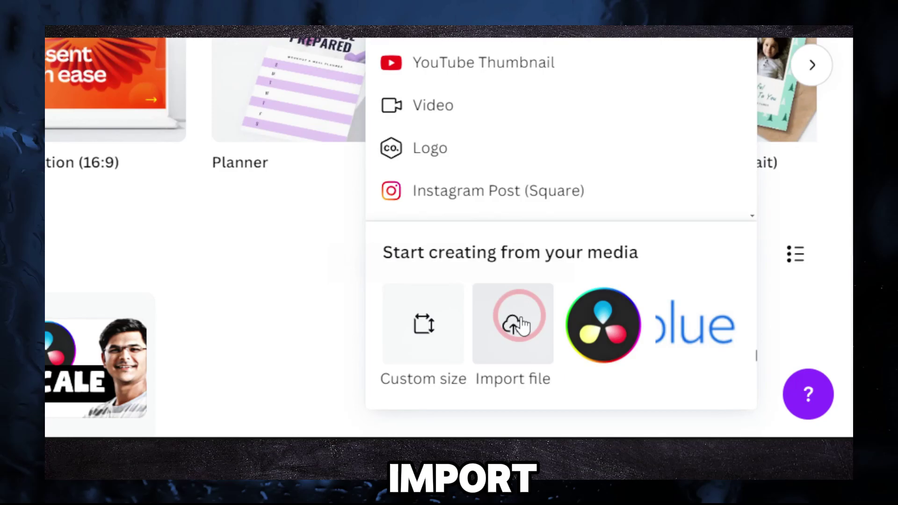
pyautogui.click(518, 311)
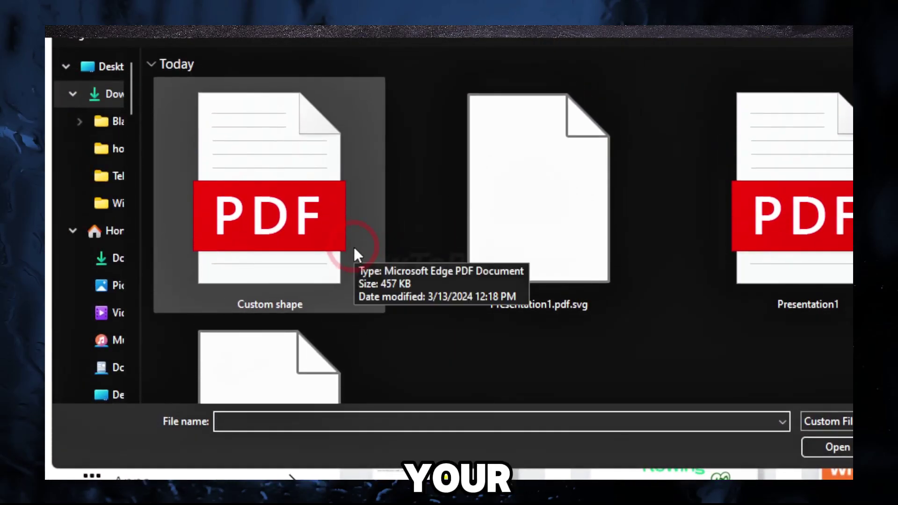
pyautogui.doubleClick(353, 246)
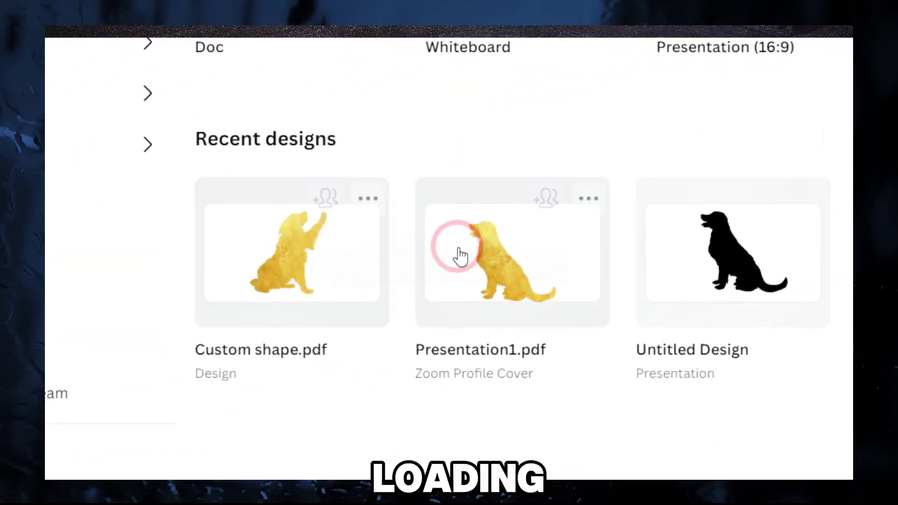
# - Open the Custom shape.pdf design, dismiss the import feedback popup and nudge the dog frame slightly
pyautogui.click(457, 254)
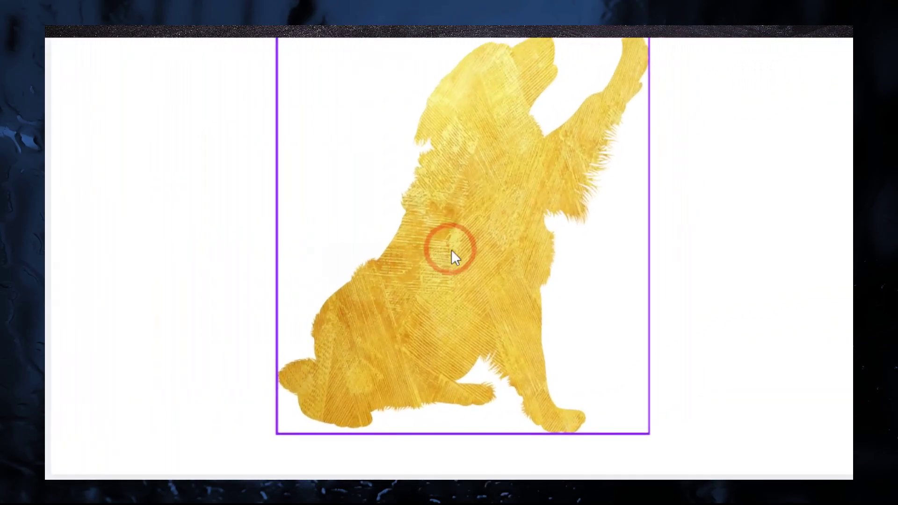
pyautogui.click(455, 247)
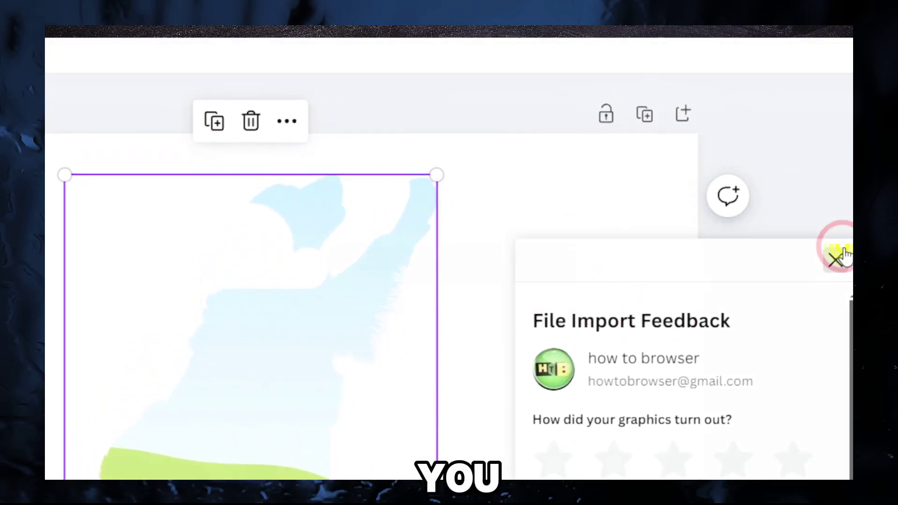
pyautogui.click(841, 253)
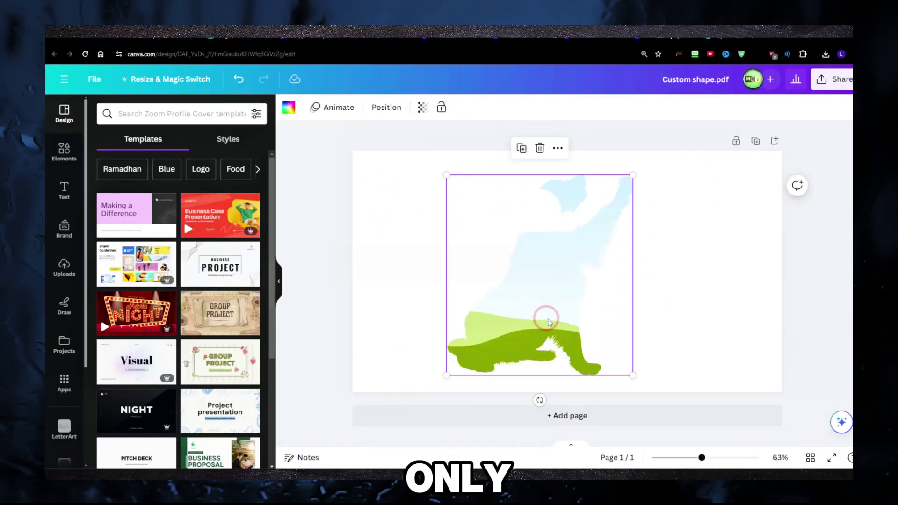
pyautogui.moveTo(521, 275)
pyautogui.mouseDown()
pyautogui.moveTo(537, 268)
pyautogui.moveTo(518, 269)
pyautogui.mouseUp()
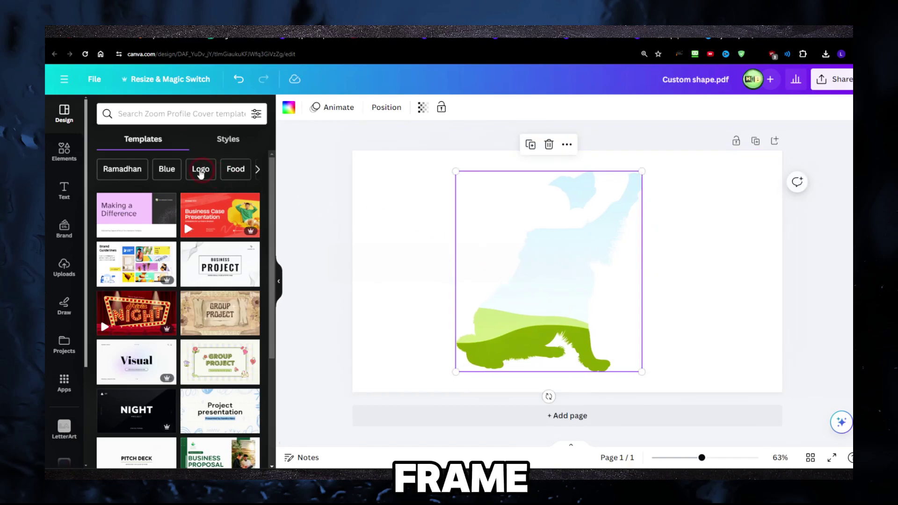
pyautogui.click(64, 150)
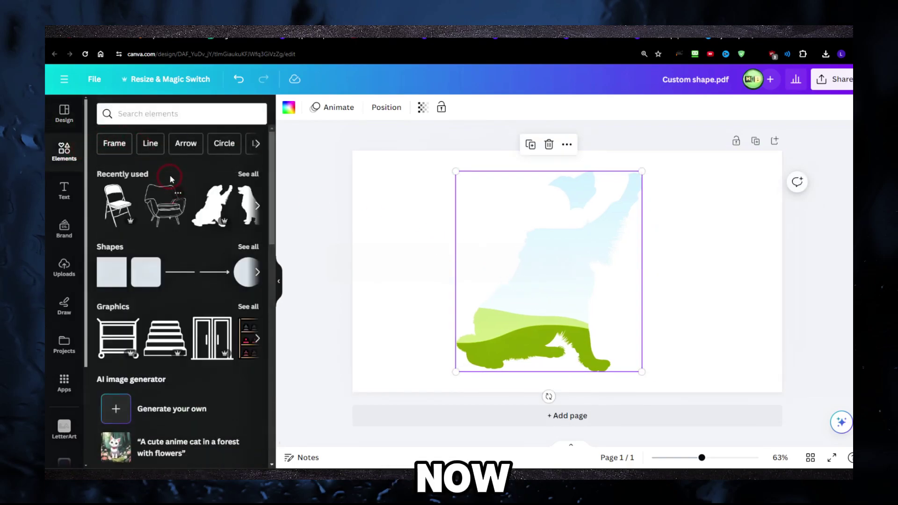
# - Search the elements for 'happy' and drop a sunset photo into the dog frame
pyautogui.click(177, 117)
pyautogui.write('happy')
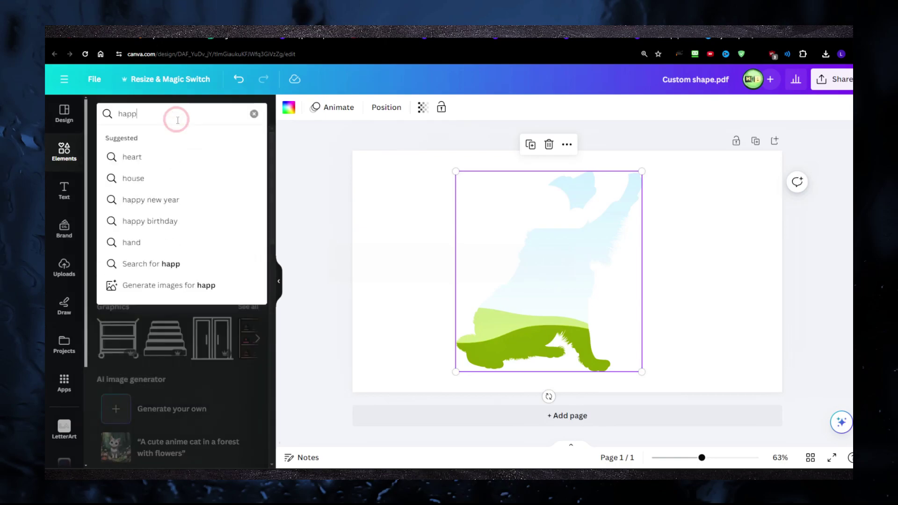
pyautogui.press('Return')
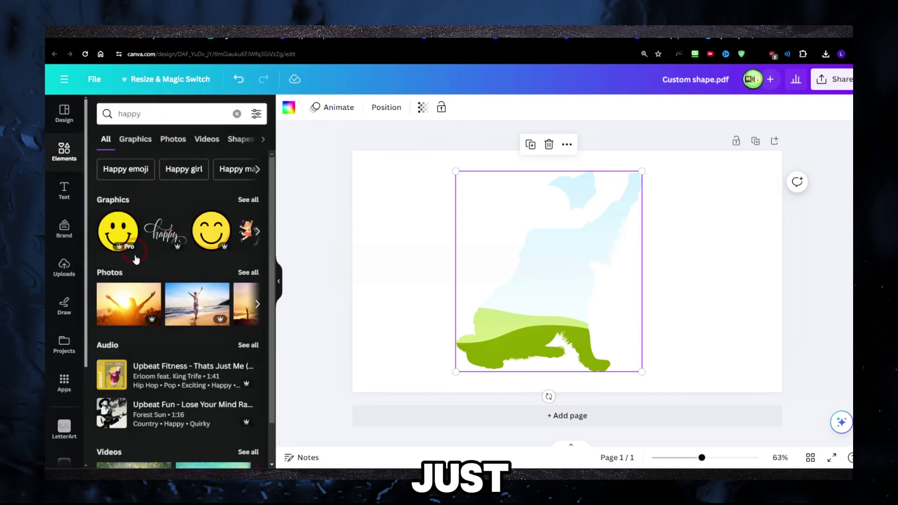
pyautogui.moveTo(126, 300); pyautogui.dragTo(562, 259)
pyautogui.click(407, 244)
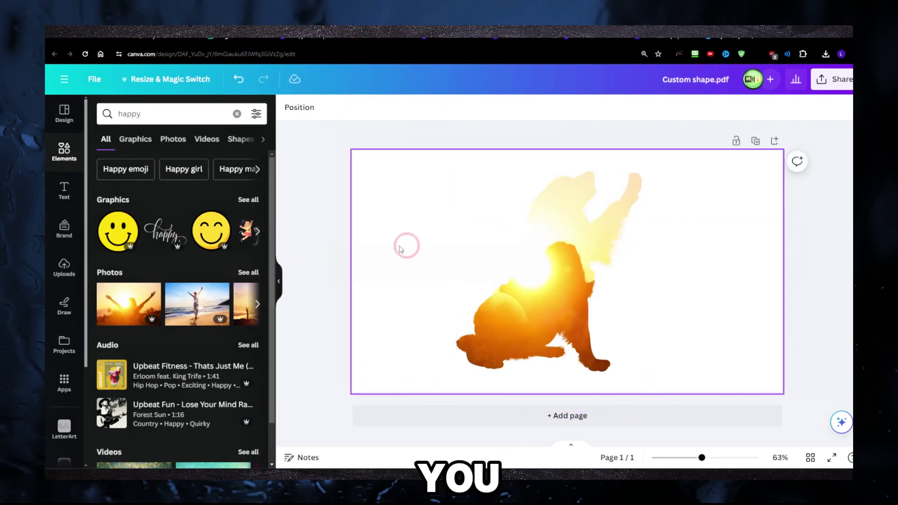
# - Add a smiley graphic to the page and fill the silhouette frame with the beach photo
pyautogui.moveTo(112, 222); pyautogui.dragTo(342, 239)
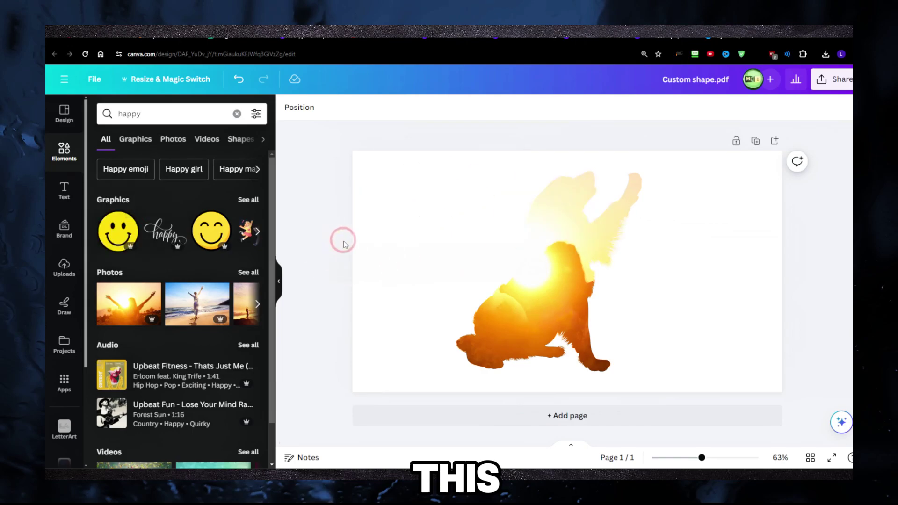
pyautogui.moveTo(118, 231); pyautogui.dragTo(419, 208)
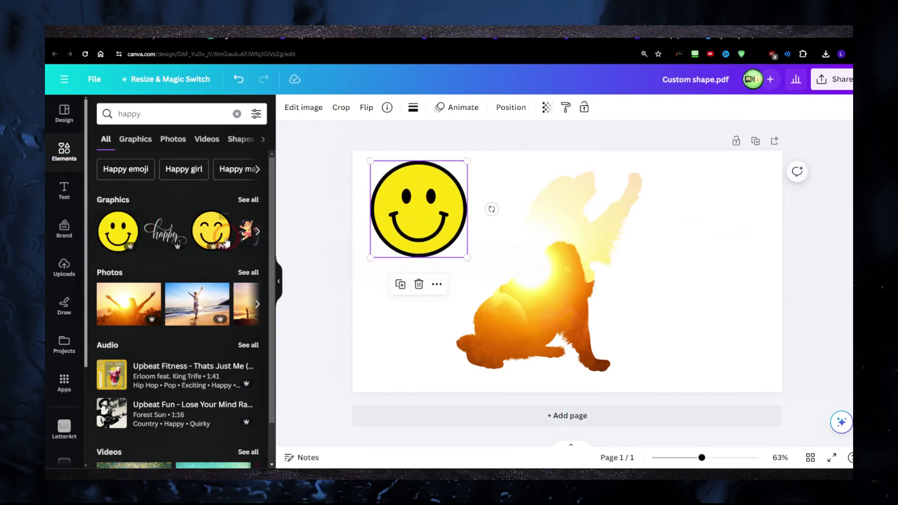
pyautogui.moveTo(206, 299); pyautogui.dragTo(582, 278)
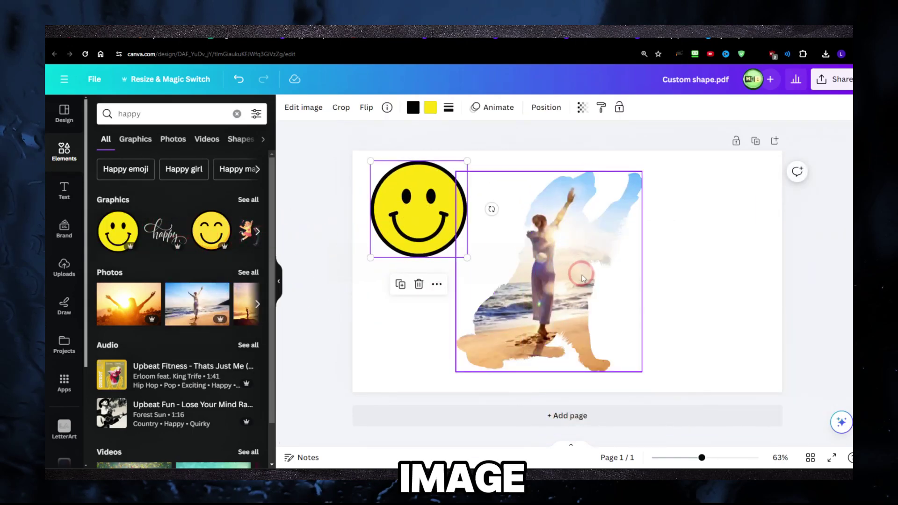
pyautogui.click(546, 224)
pyautogui.click(575, 233)
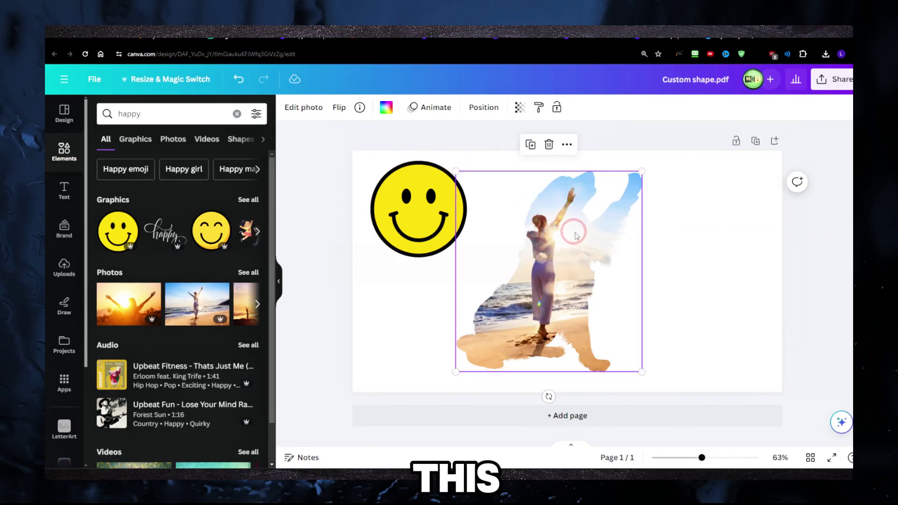
pyautogui.click(346, 113)
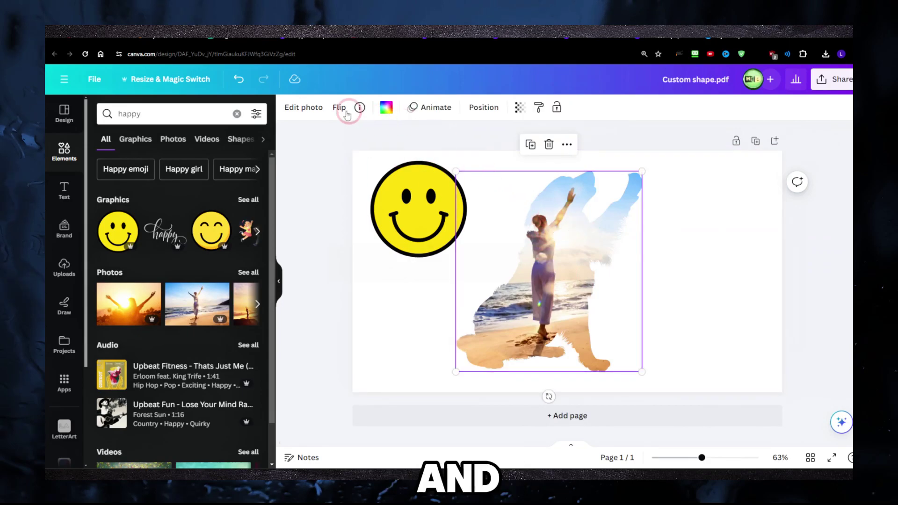
# - Bring up the Adjust settings for the beach photo under Edit photo
pyautogui.click(294, 114)
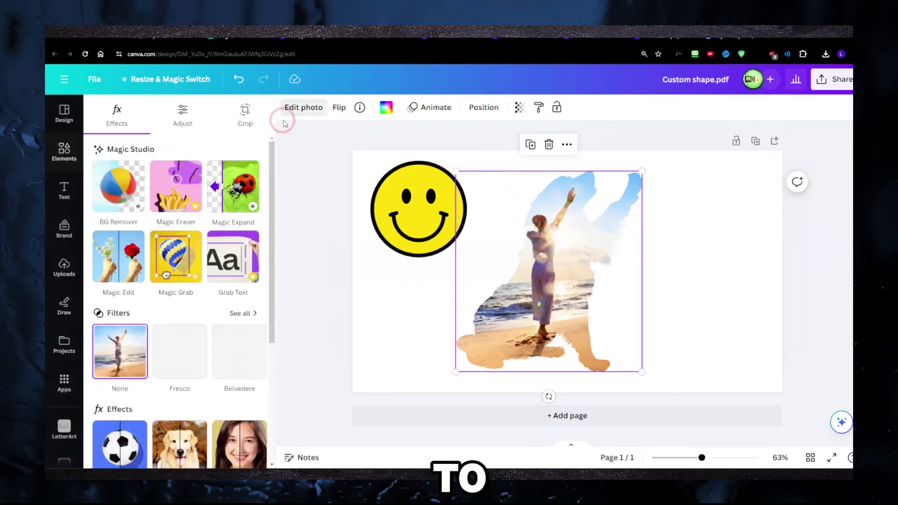
pyautogui.click(190, 123)
pyautogui.click(117, 112)
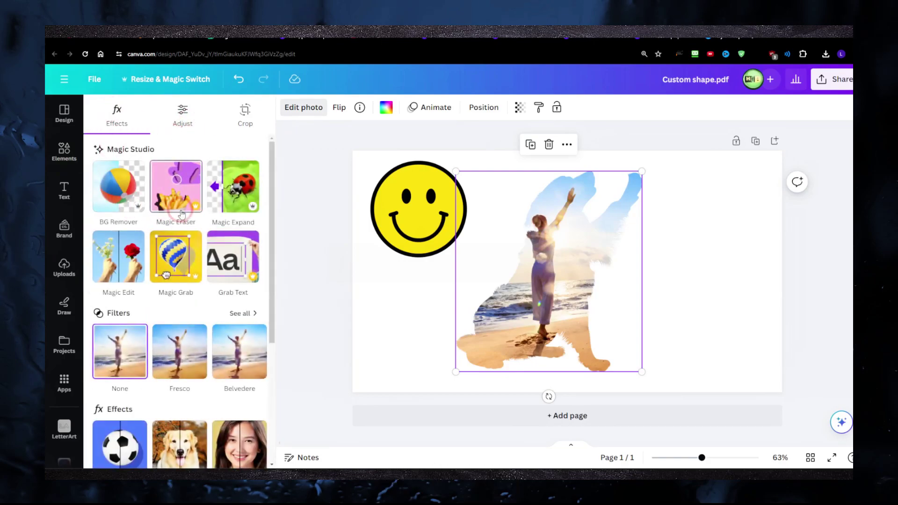
pyautogui.scroll(-4, 180, 208)
pyautogui.scroll(3, 180, 208)
pyautogui.click(183, 112)
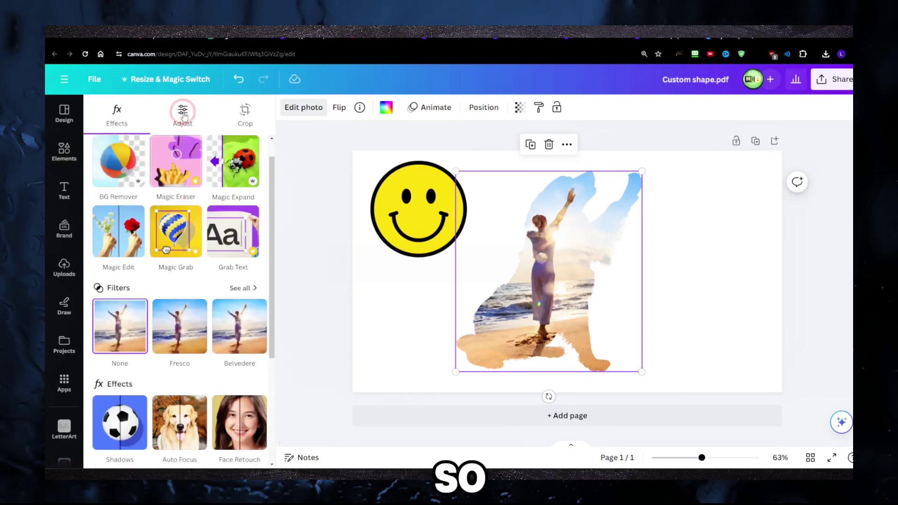
pyautogui.scroll(-3, 168, 262)
# - Set Light to Brightness -26, Contrast 51, Shadows 40, Whites -10 and Blacks 13
pyautogui.moveTo(176, 232); pyautogui.dragTo(154, 232)
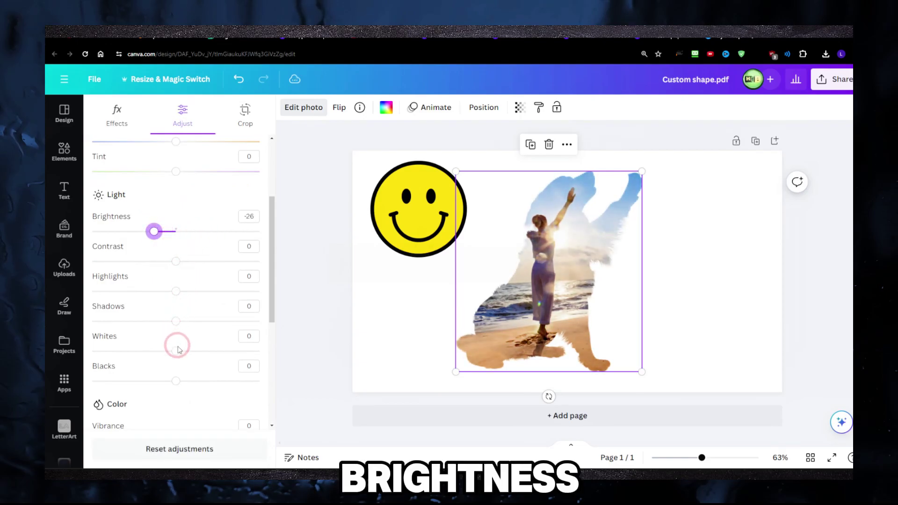
pyautogui.moveTo(177, 350)
pyautogui.mouseDown()
pyautogui.moveTo(100, 350)
pyautogui.moveTo(181, 350)
pyautogui.mouseUp()
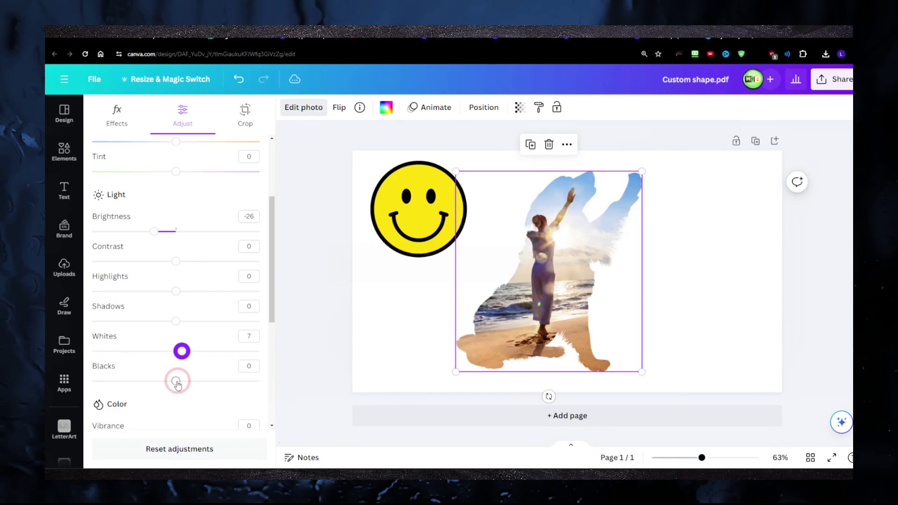
pyautogui.moveTo(176, 381); pyautogui.dragTo(93, 381)
pyautogui.moveTo(182, 351); pyautogui.dragTo(134, 352)
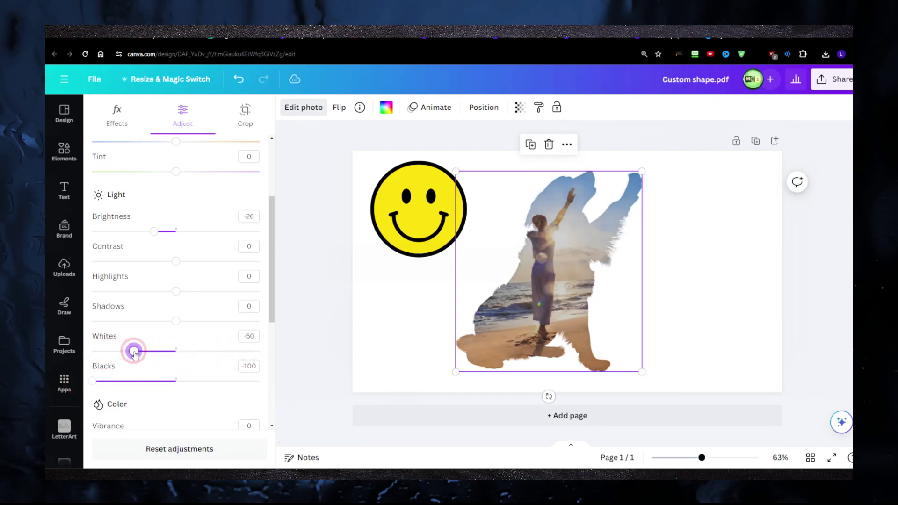
pyautogui.moveTo(100, 384); pyautogui.dragTo(297, 386)
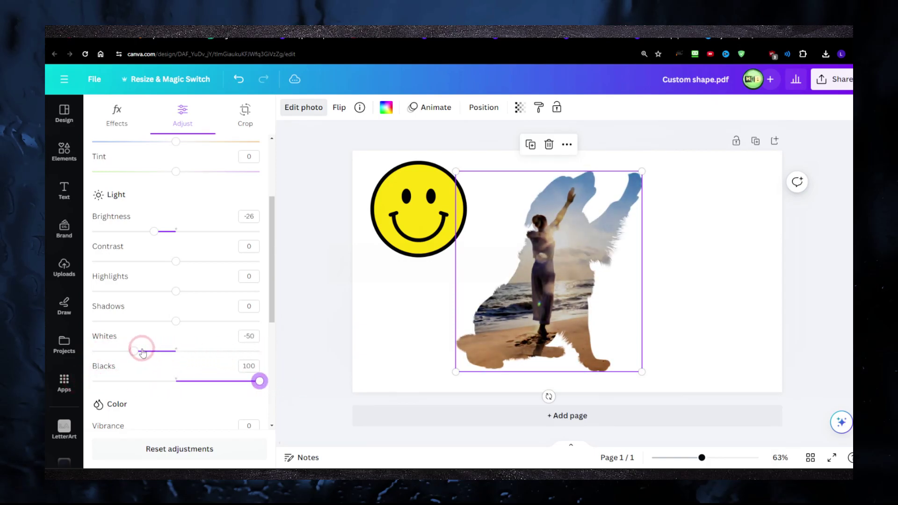
pyautogui.moveTo(143, 353); pyautogui.dragTo(169, 357)
pyautogui.moveTo(179, 326)
pyautogui.mouseDown()
pyautogui.moveTo(112, 321)
pyautogui.moveTo(213, 323)
pyautogui.mouseUp()
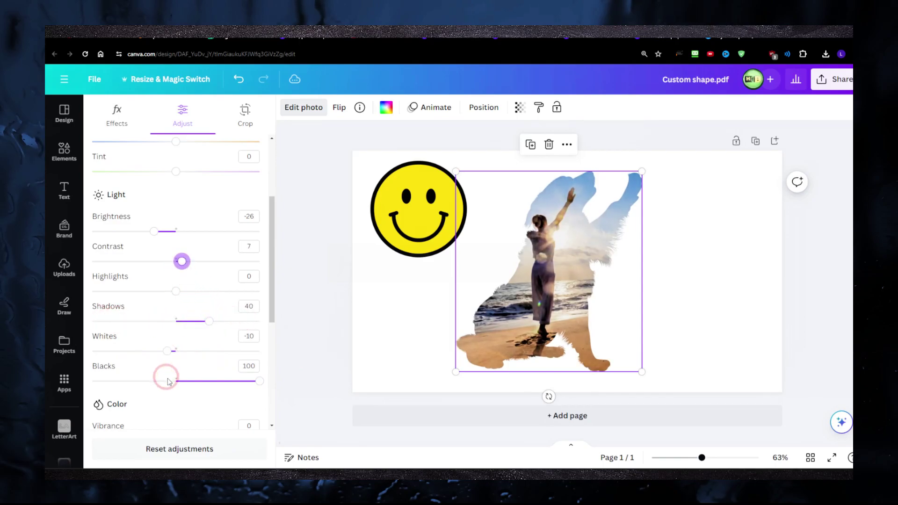
pyautogui.moveTo(259, 381); pyautogui.dragTo(160, 382)
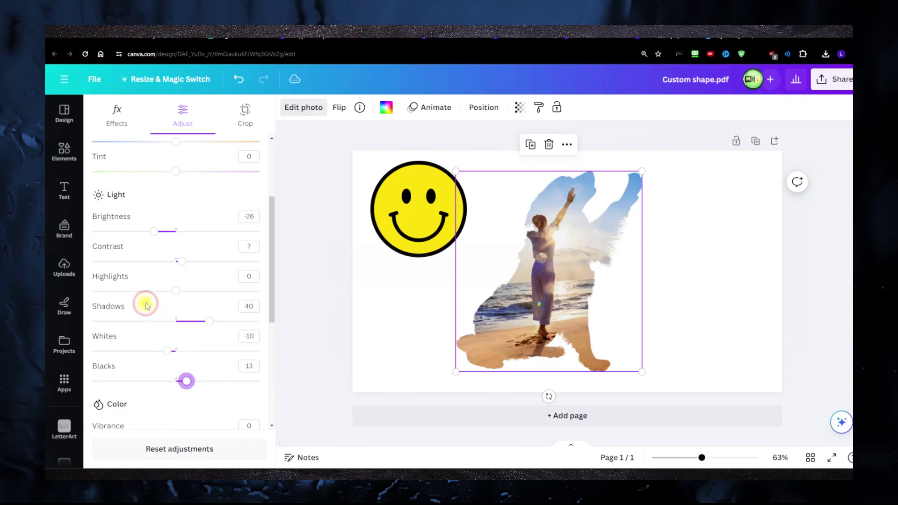
pyautogui.moveTo(182, 261); pyautogui.dragTo(218, 262)
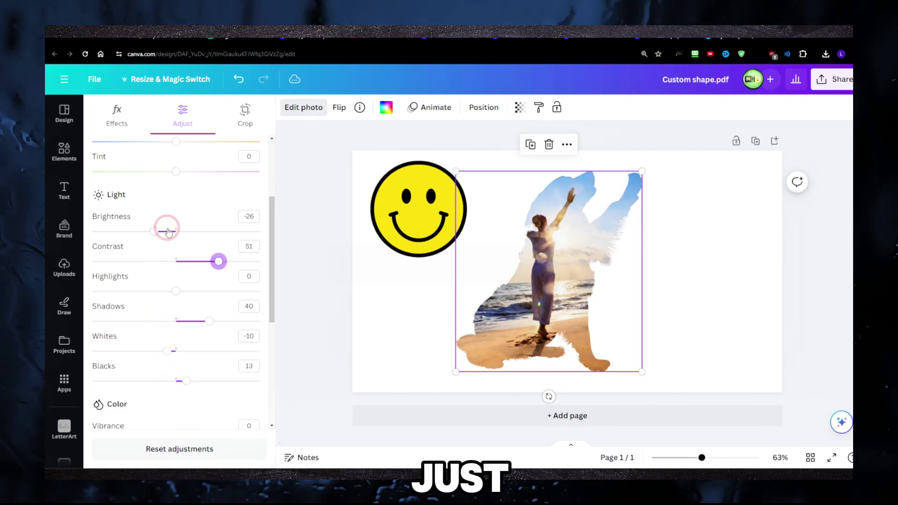
pyautogui.moveTo(154, 231); pyautogui.dragTo(182, 231)
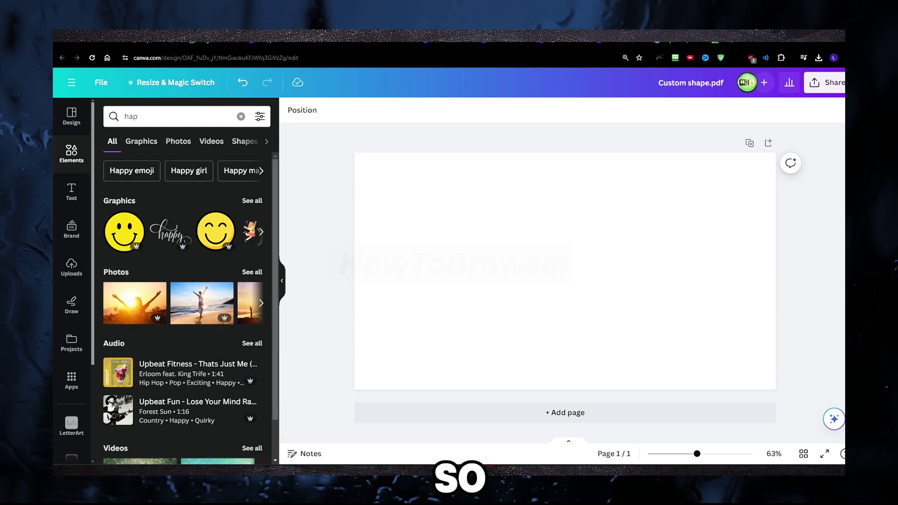
# - Search elements for 'cat silhouette' and add the black reaching-cat graphic to the blank page
pyautogui.click(458, 194)
pyautogui.click(240, 117)
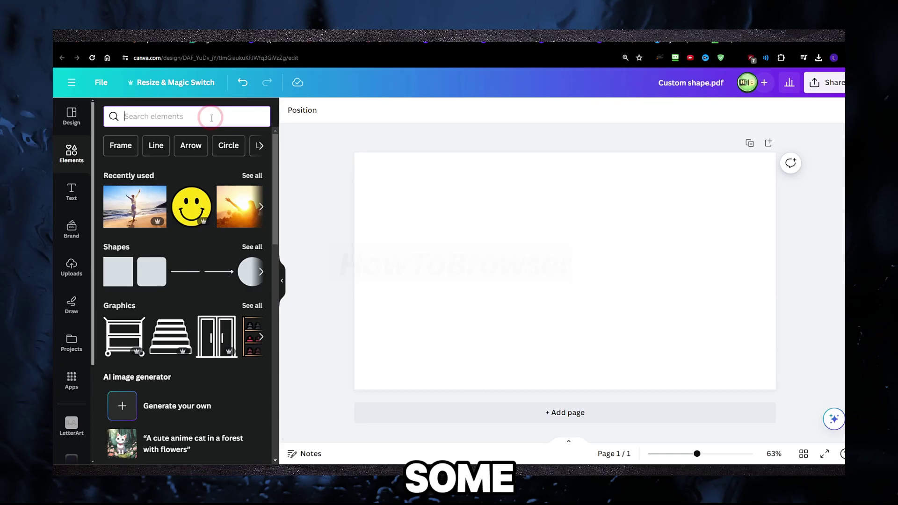
pyautogui.write('cat si')
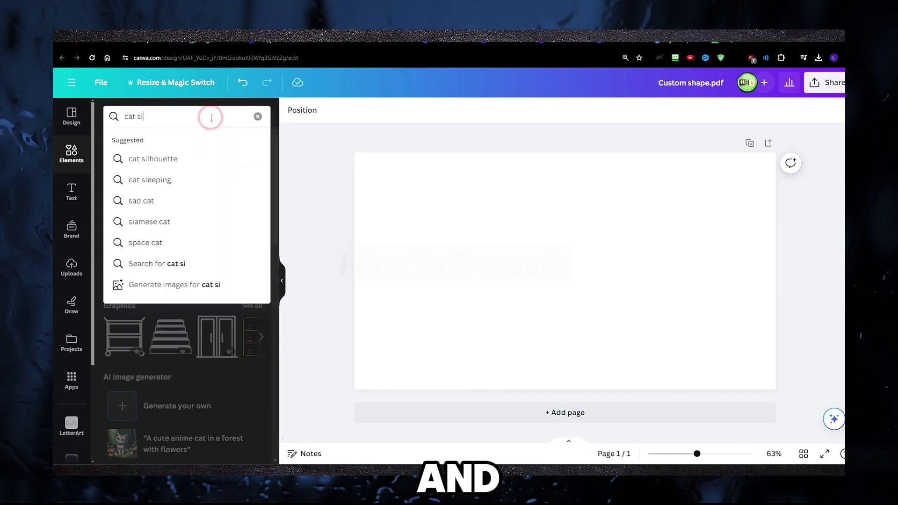
pyautogui.write('lhouette')
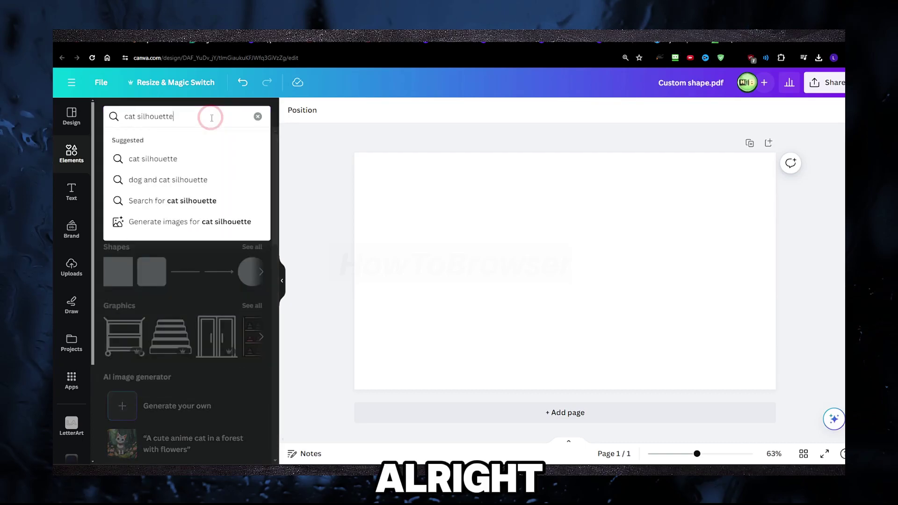
pyautogui.press('Return')
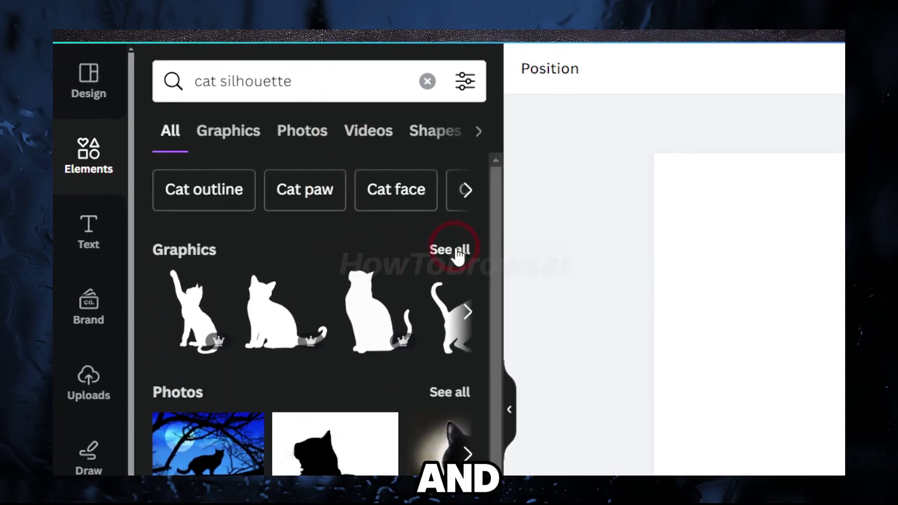
pyautogui.click(456, 252)
pyautogui.scroll(-3, 303, 245)
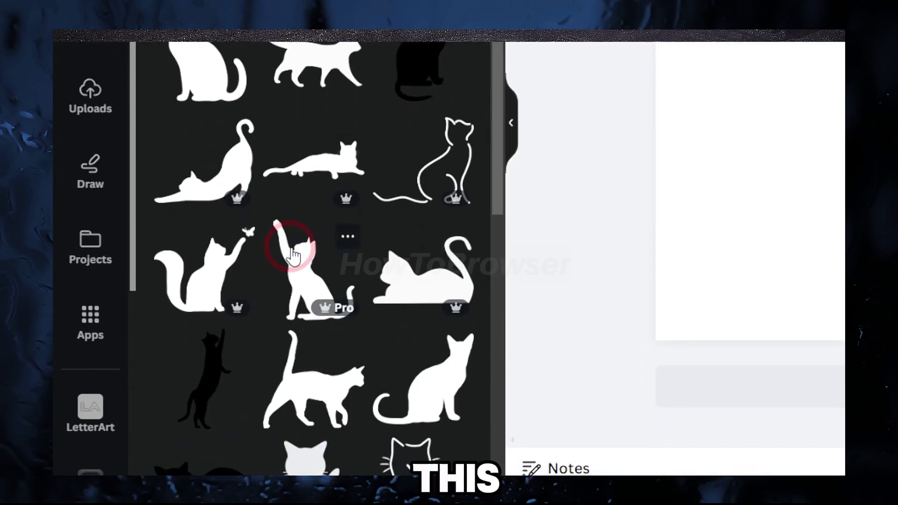
pyautogui.click(292, 255)
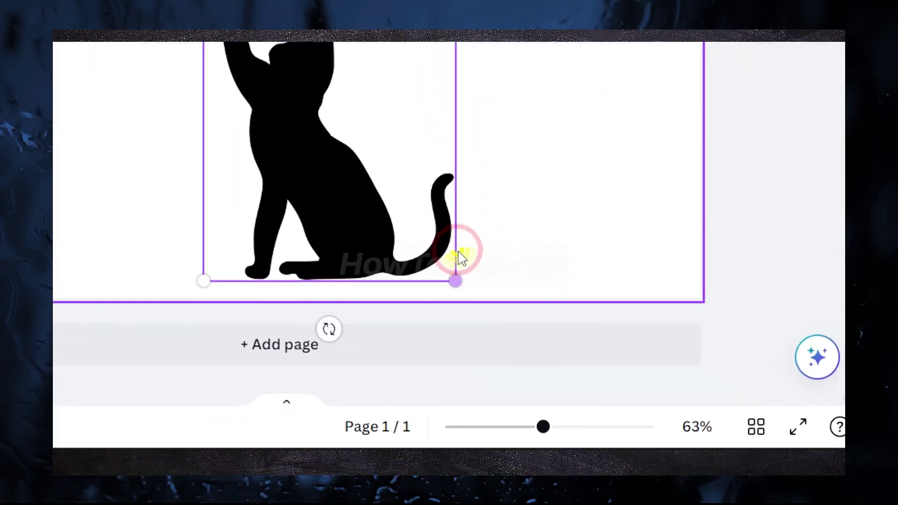
# - Make the reaching-cat graphic a bit larger, then download the design with File type SVG
pyautogui.moveTo(457, 243)
pyautogui.mouseDown()
pyautogui.moveTo(449, 240)
pyautogui.moveTo(461, 253)
pyautogui.mouseUp()
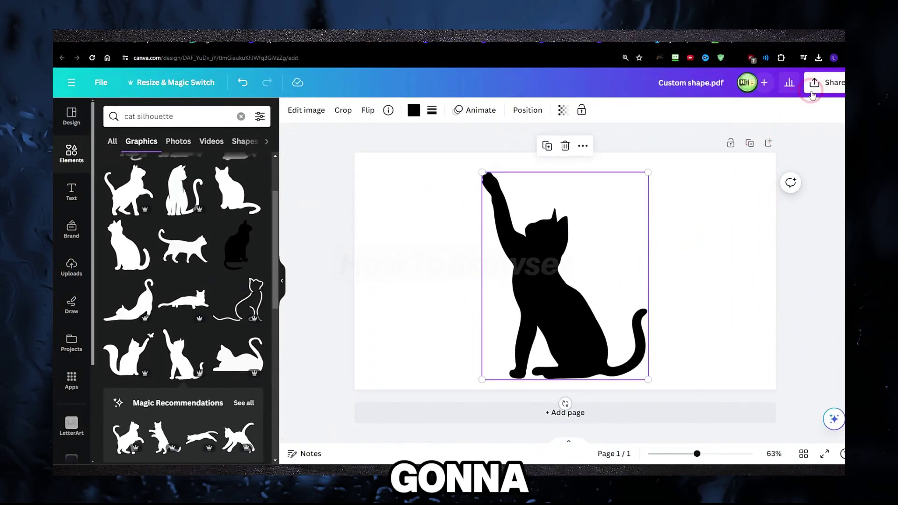
pyautogui.click(813, 93)
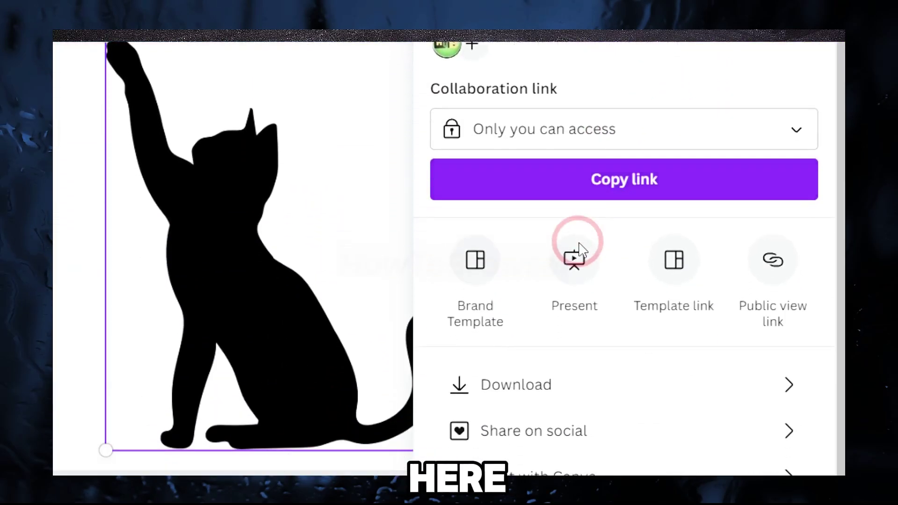
pyautogui.click(546, 248)
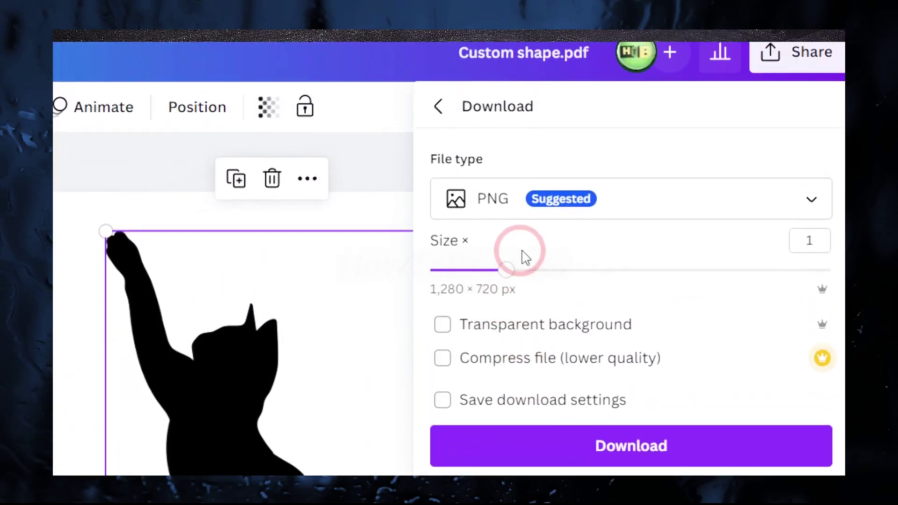
pyautogui.click(518, 241)
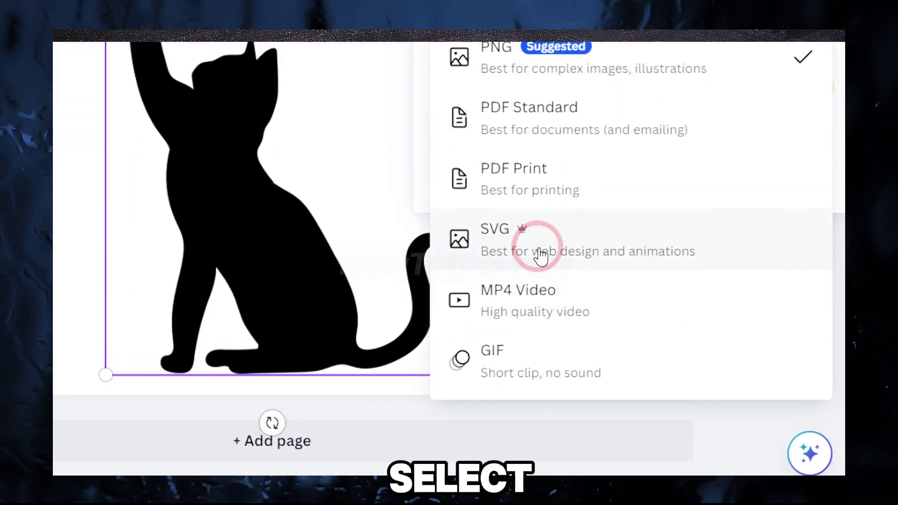
pyautogui.click(569, 255)
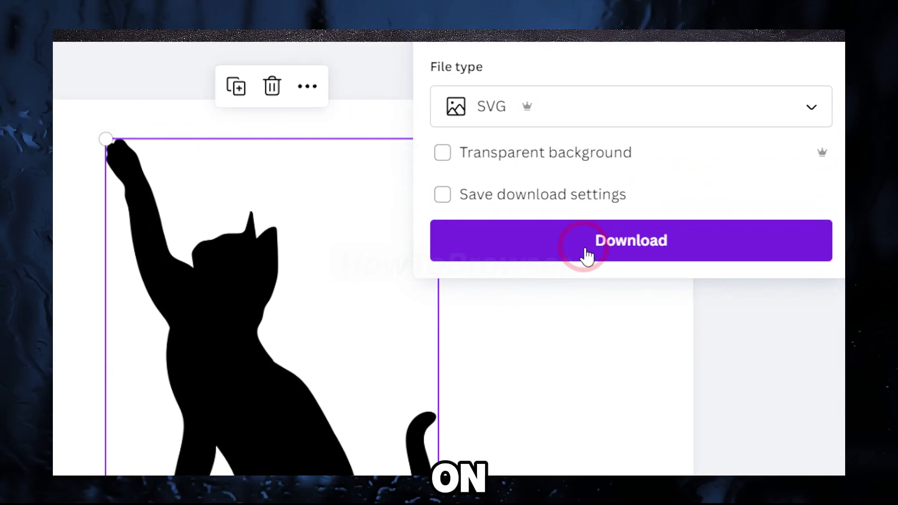
pyautogui.click(587, 256)
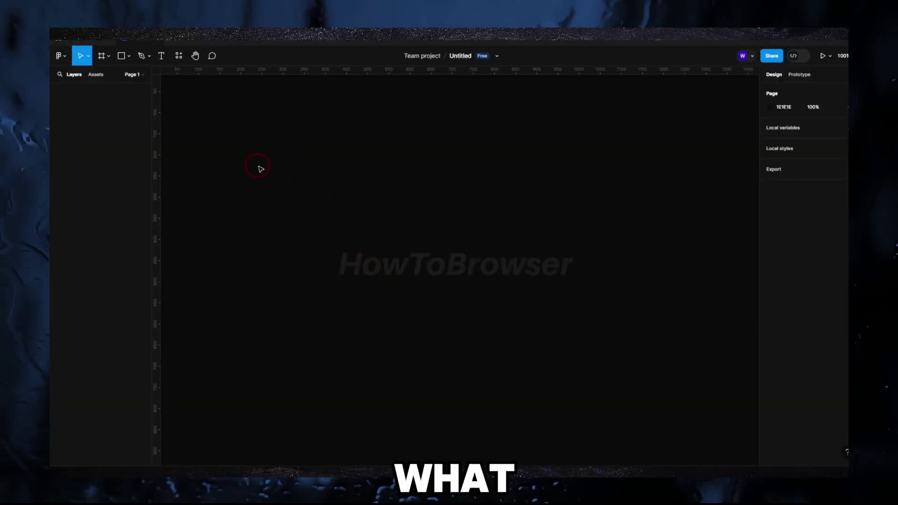
# - Use Figma's Place image/video to load Untitled design.svg from the Open dialog
pyautogui.click(122, 56)
pyautogui.click(129, 57)
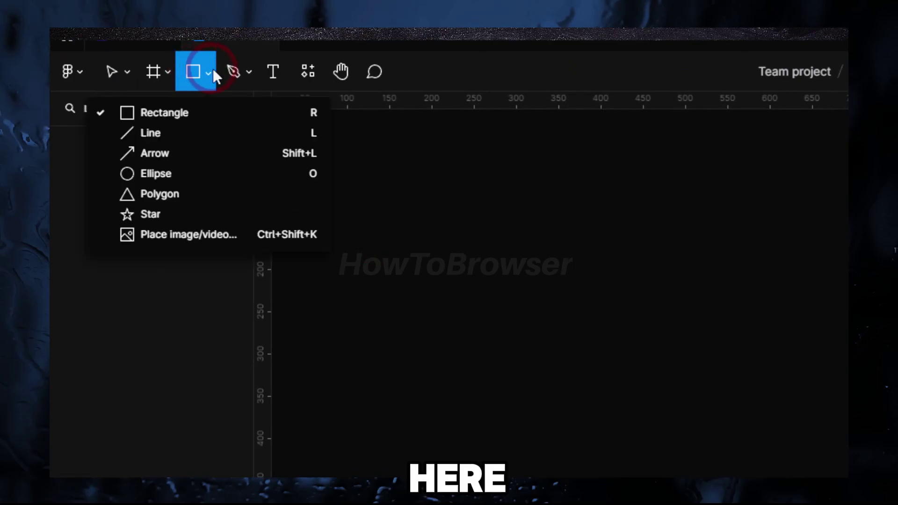
pyautogui.click(206, 75)
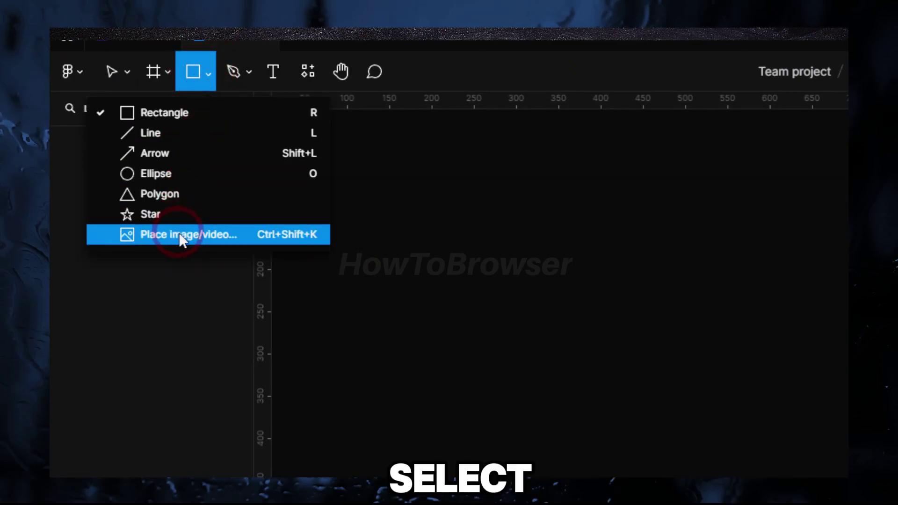
pyautogui.click(288, 236)
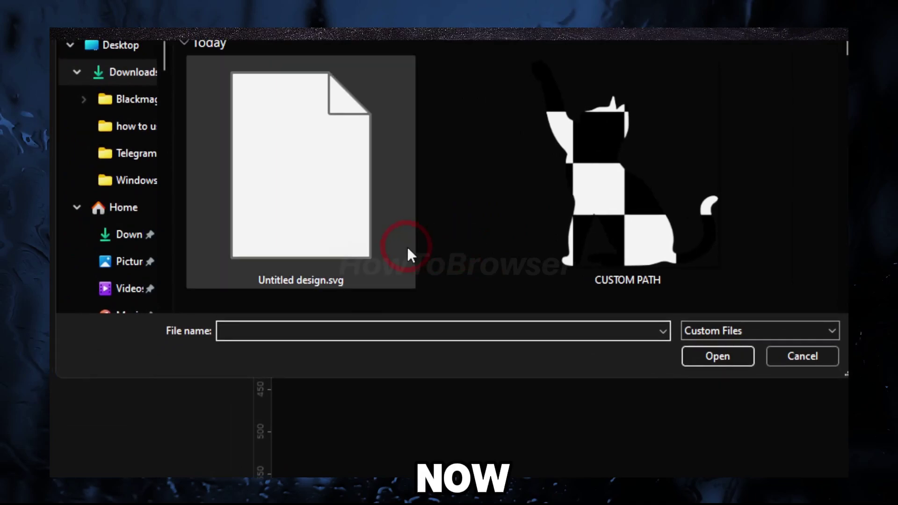
pyautogui.click(387, 247)
pyautogui.doubleClick(387, 247)
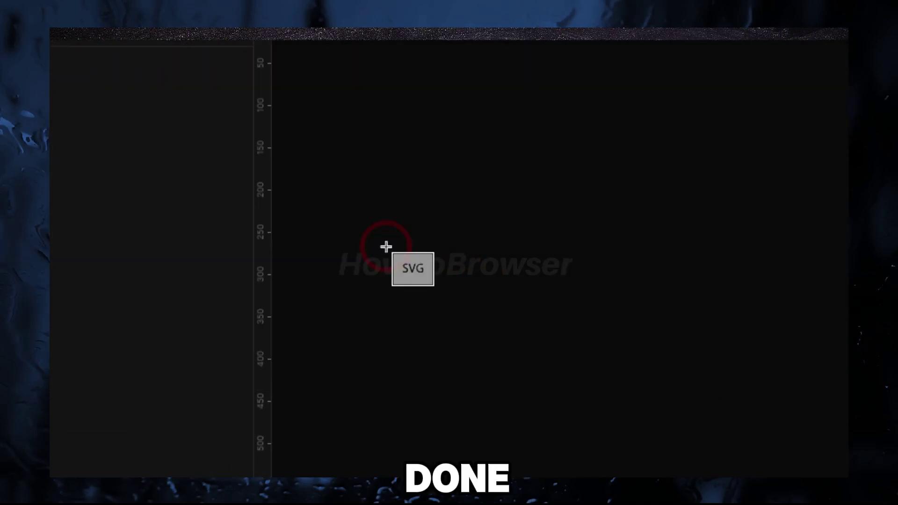
# - Place the cat SVG on the canvas and pick out the cat Vector among its layers
pyautogui.moveTo(455, 214); pyautogui.dragTo(455, 281)
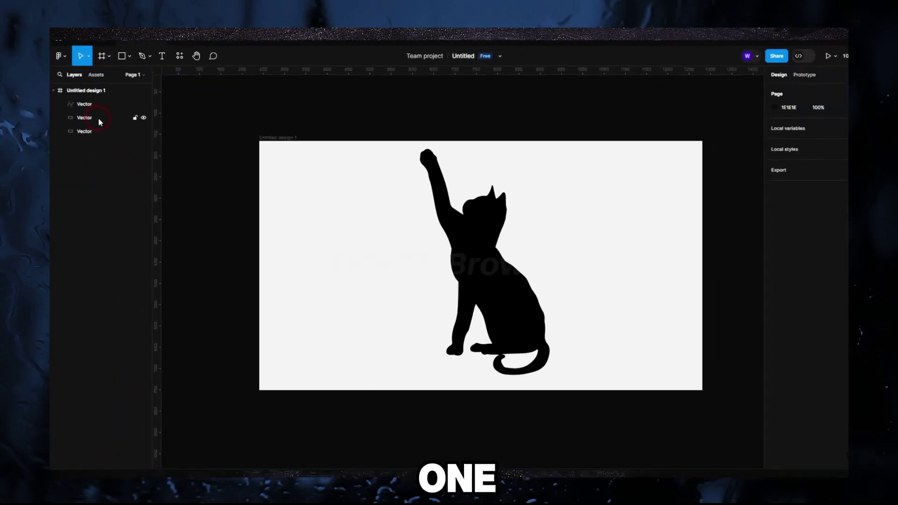
pyautogui.click(146, 167)
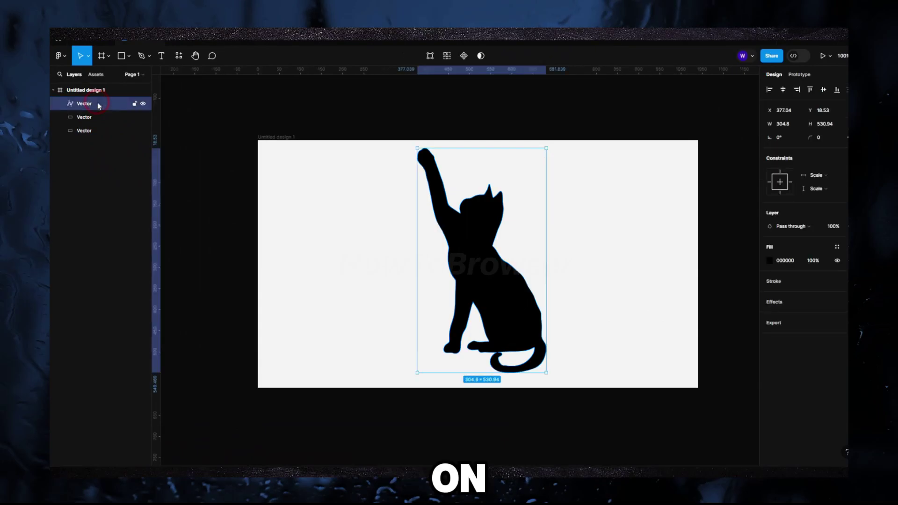
pyautogui.click(493, 224)
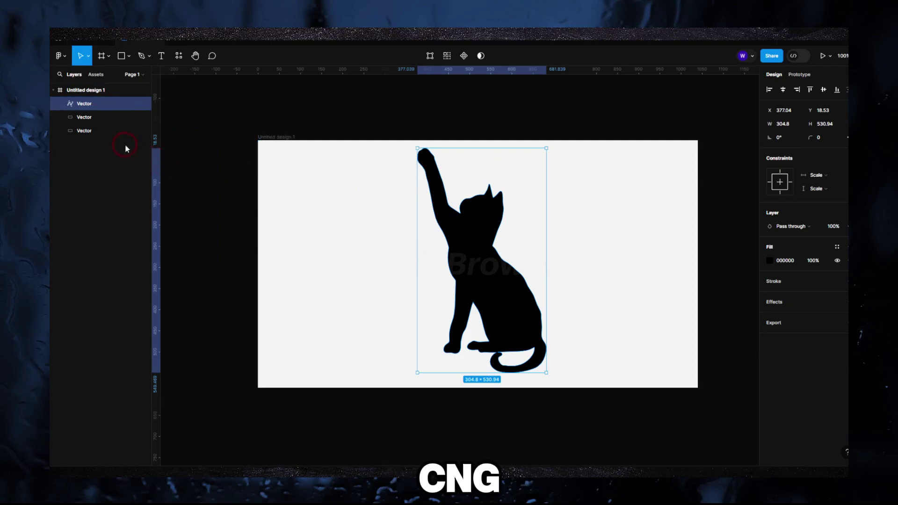
pyautogui.click(105, 130)
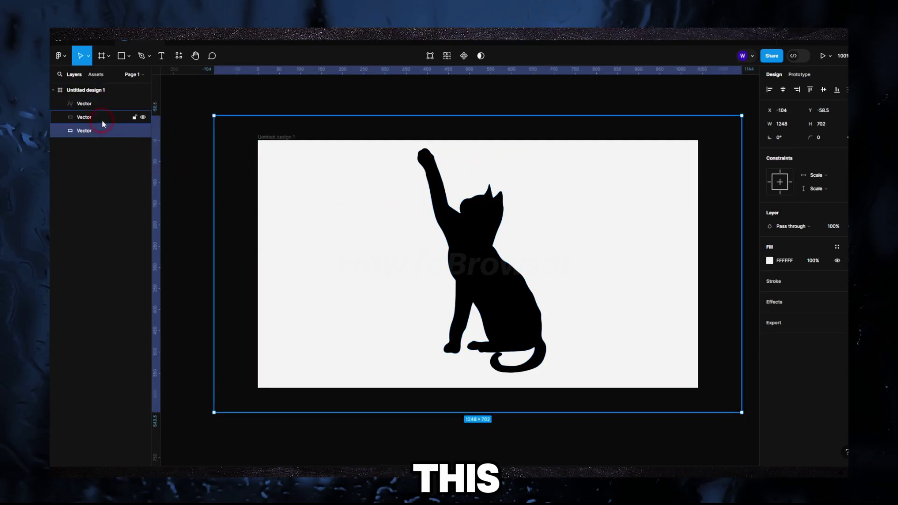
pyautogui.click(100, 118)
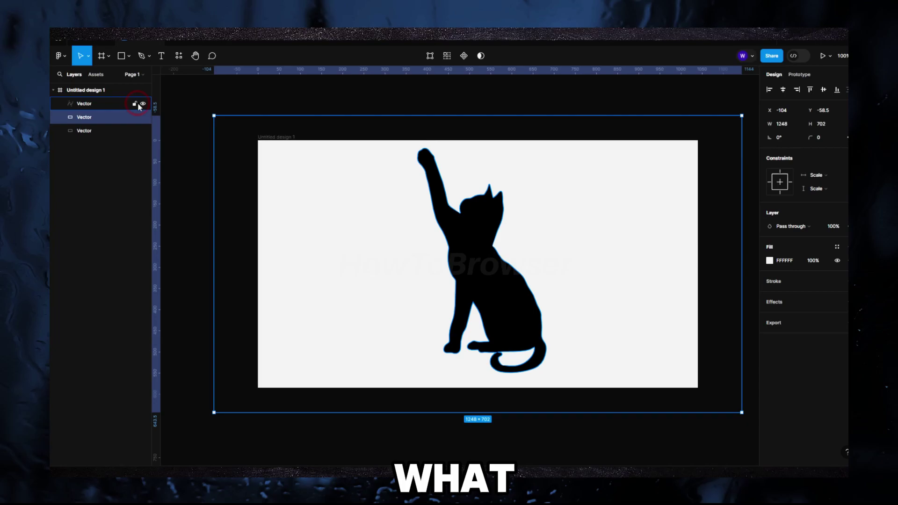
pyautogui.click(140, 104)
pyautogui.click(141, 104)
pyautogui.click(92, 102)
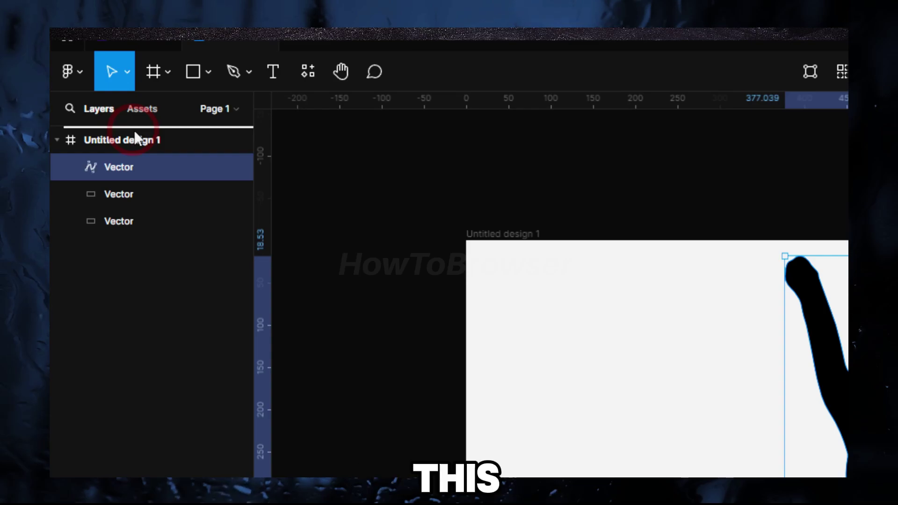
# - Move the cat Vector out of Untitled design 1, then delete the frame and its background
pyautogui.moveTo(134, 139); pyautogui.dragTo(134, 137)
pyautogui.click(139, 173)
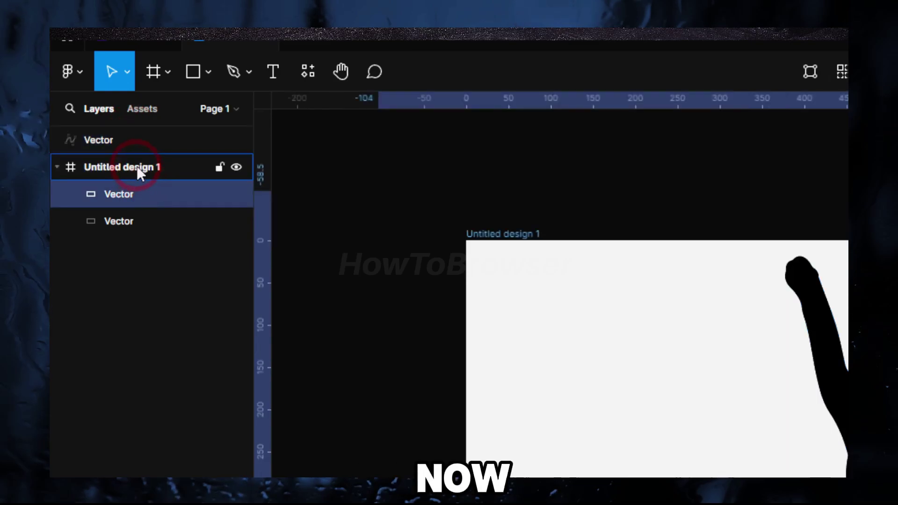
pyautogui.rightClick(138, 167)
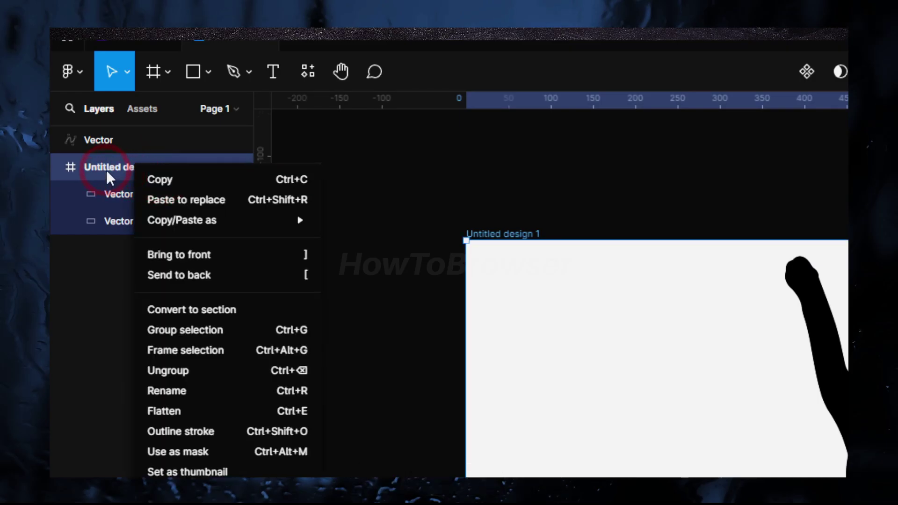
pyautogui.click(120, 171)
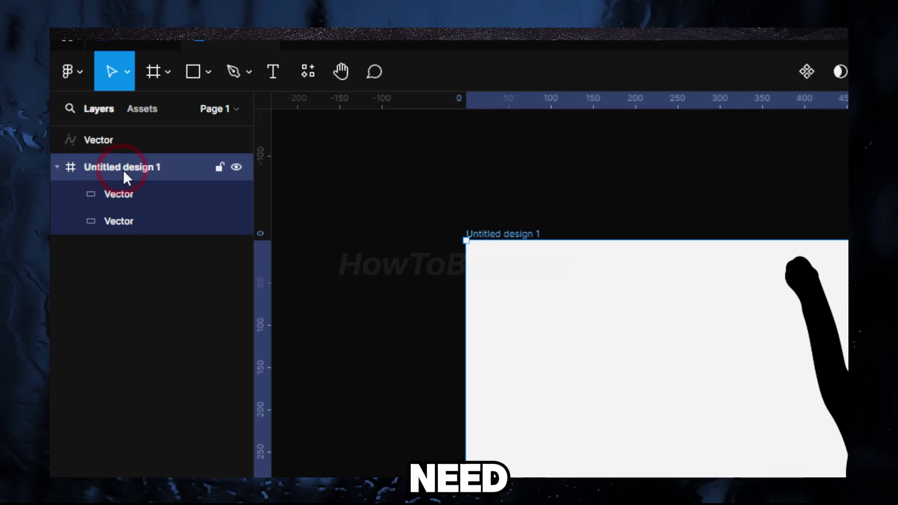
pyautogui.press('Delete')
pyautogui.click(124, 145)
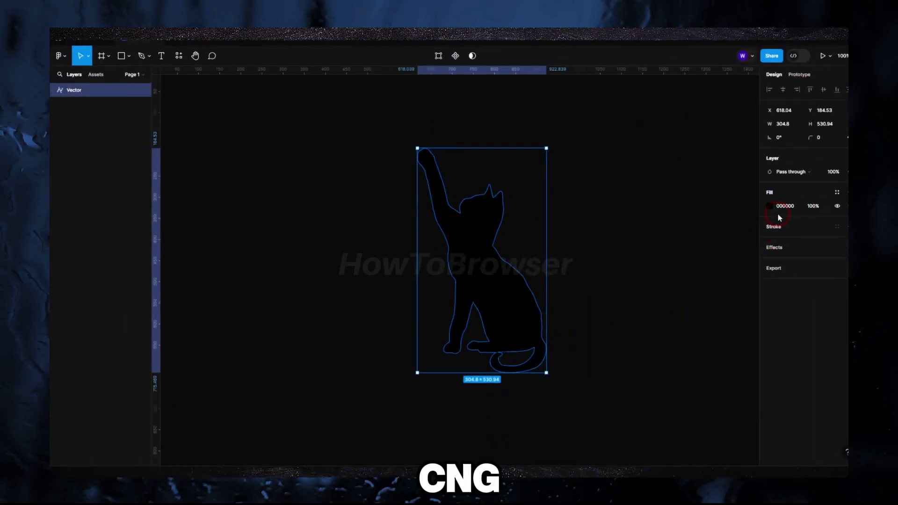
# - Give the cat vector an Image fill and export it as a PDF file
pyautogui.click(770, 205)
pyautogui.click(690, 225)
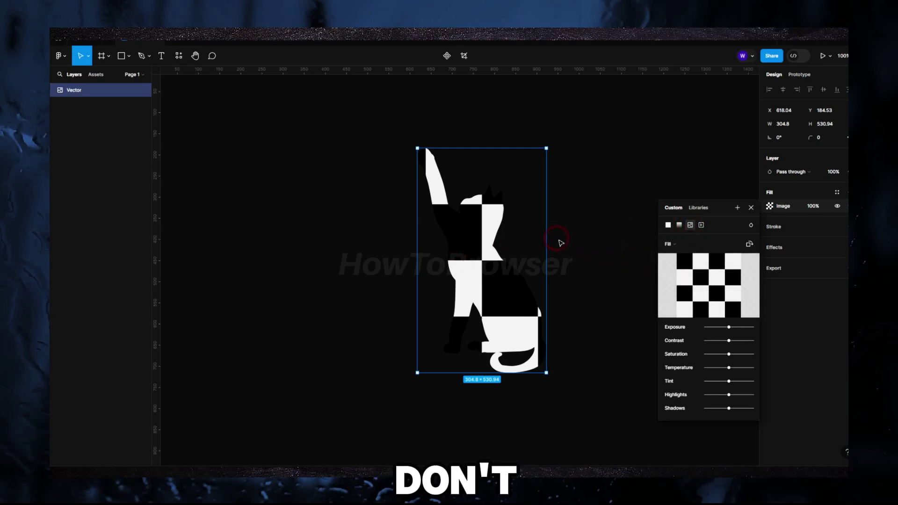
pyautogui.click(793, 272)
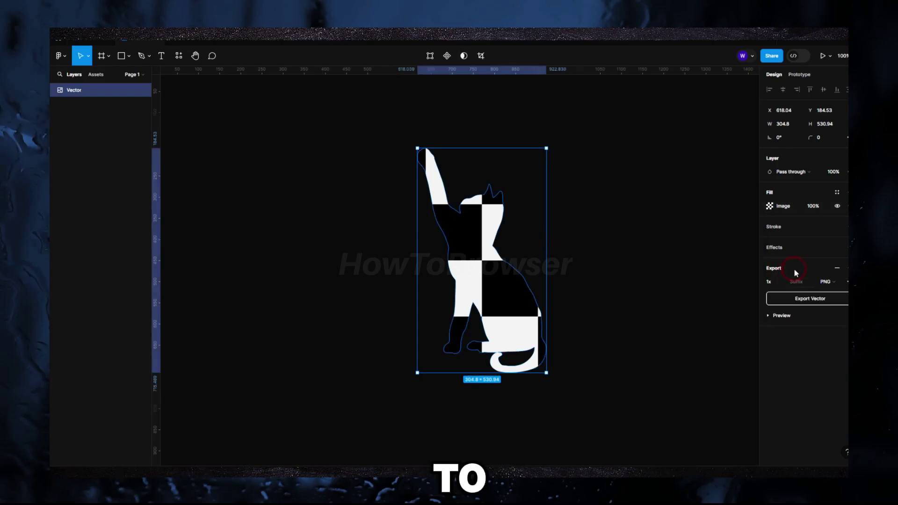
pyautogui.click(824, 282)
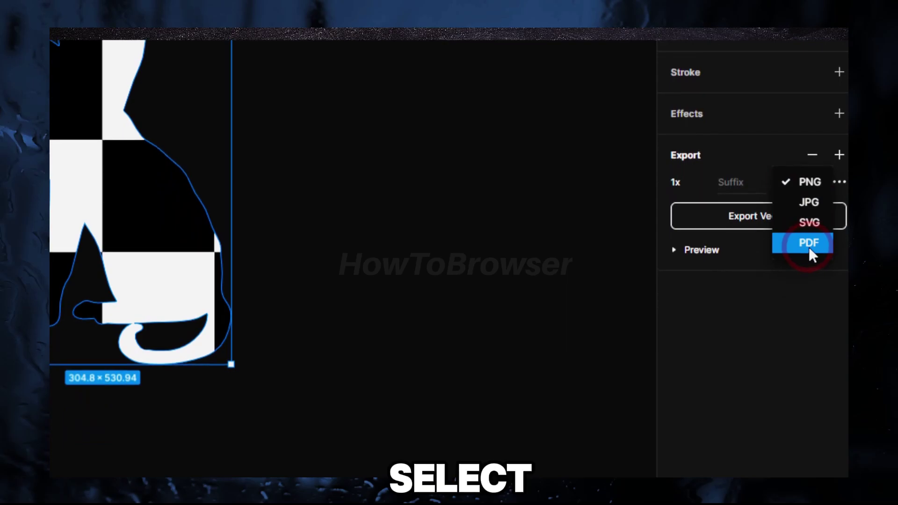
pyautogui.click(809, 246)
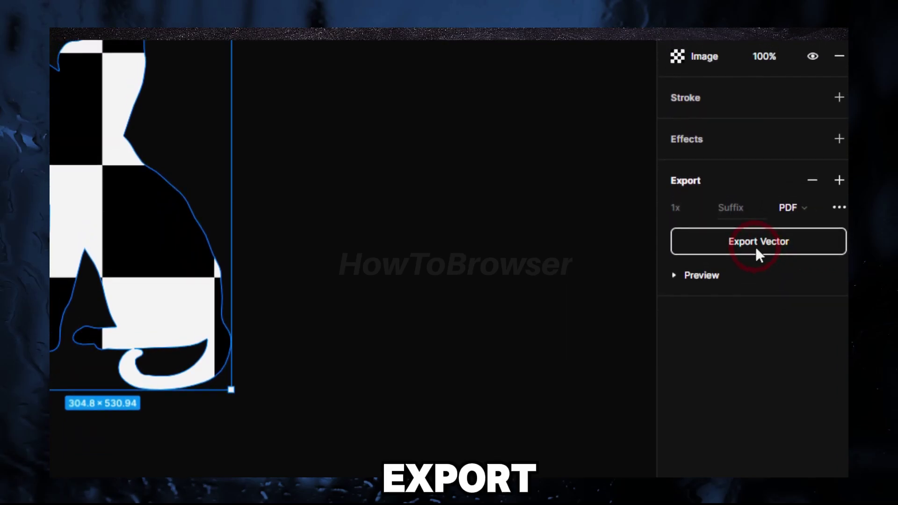
pyautogui.click(755, 245)
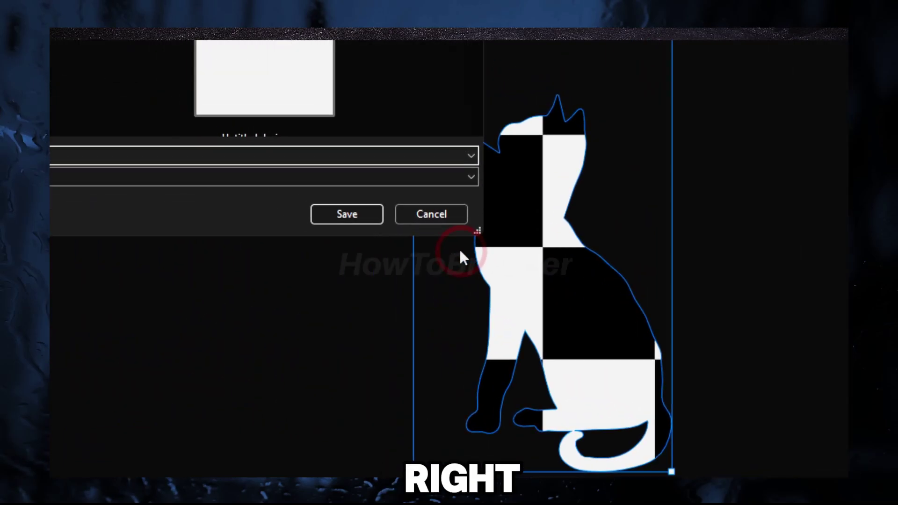
pyautogui.click(346, 213)
# - Confirm replacing Vector.pdf, then import it into Canva via Create a design and open it
pyautogui.click(536, 238)
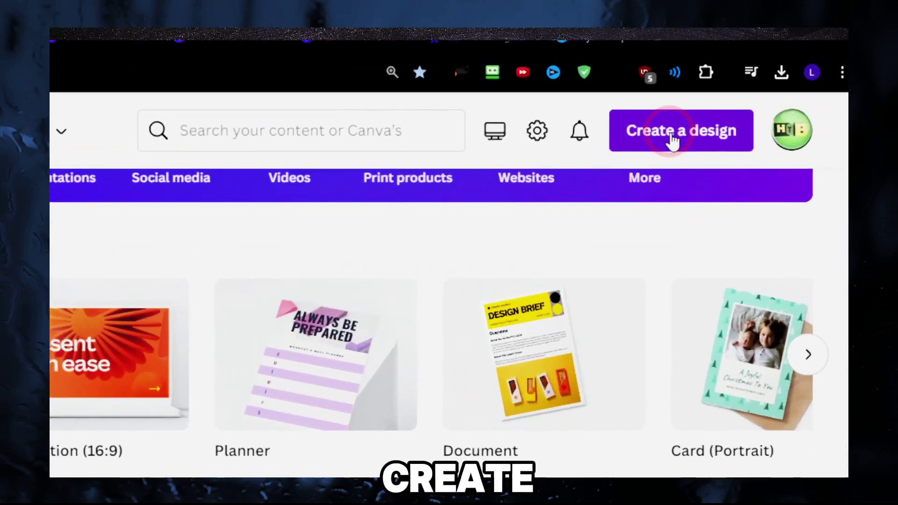
pyautogui.click(767, 90)
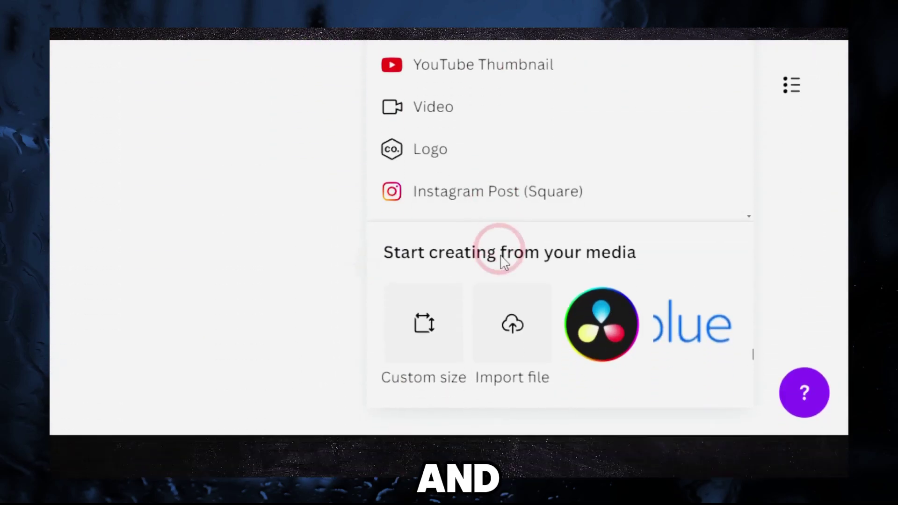
pyautogui.click(510, 301)
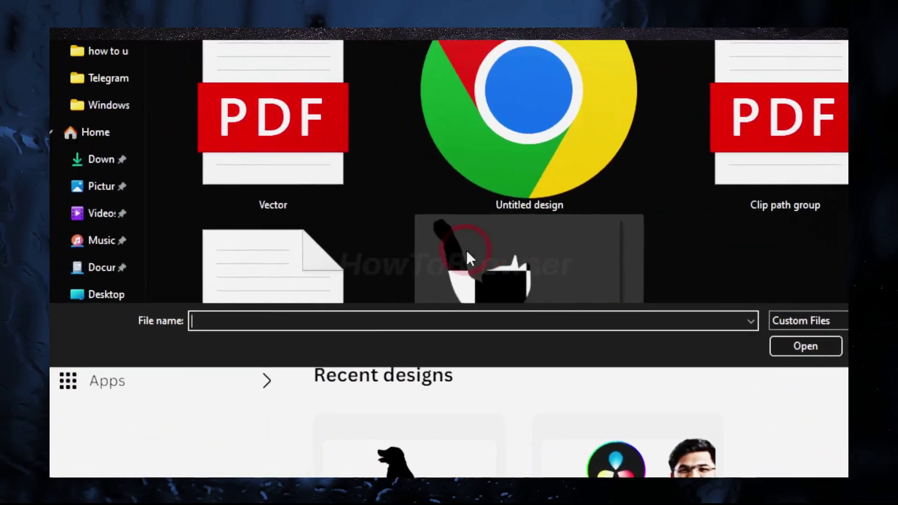
pyautogui.click(337, 159)
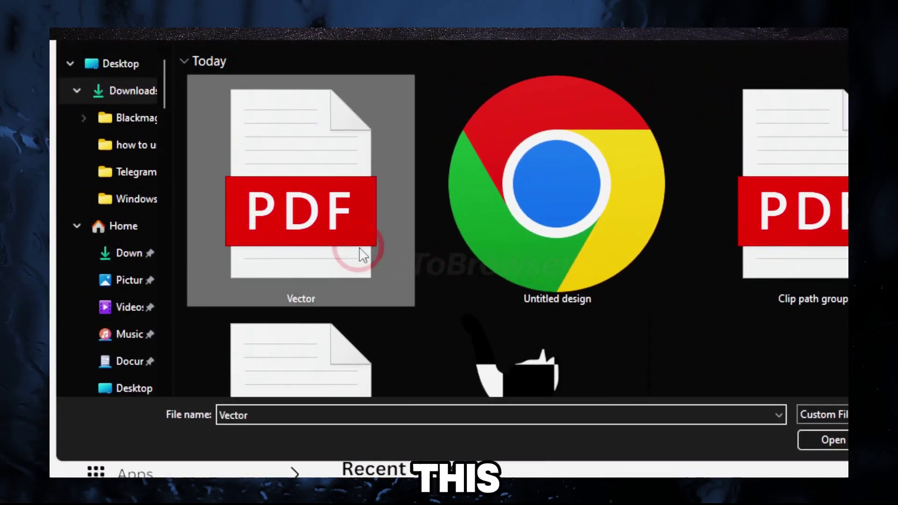
pyautogui.doubleClick(363, 254)
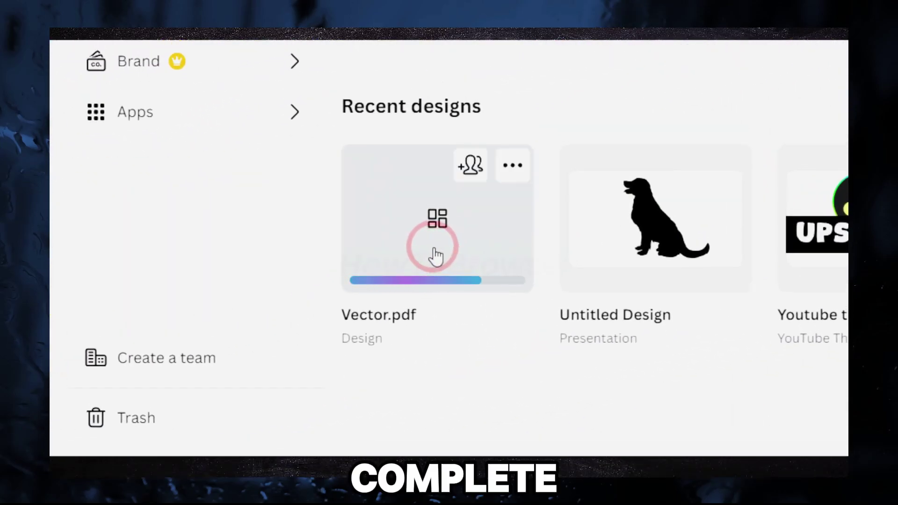
pyautogui.click(436, 253)
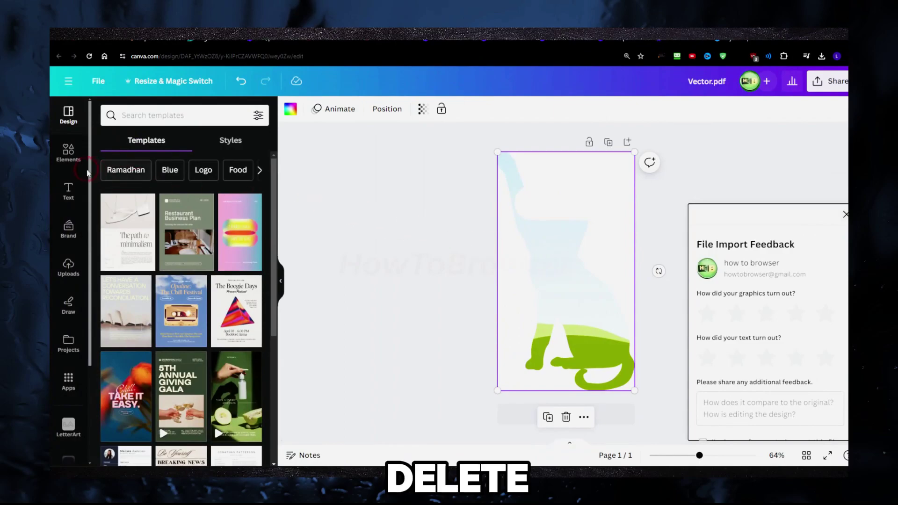
# - Drop the beach photo from Elements into the cat frame, close the import feedback panel and deselect
pyautogui.click(68, 150)
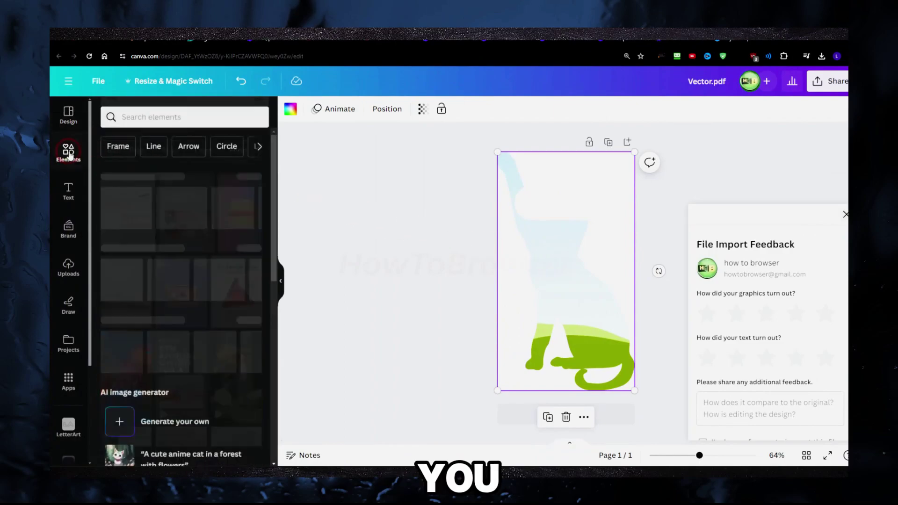
pyautogui.moveTo(179, 206); pyautogui.dragTo(540, 231)
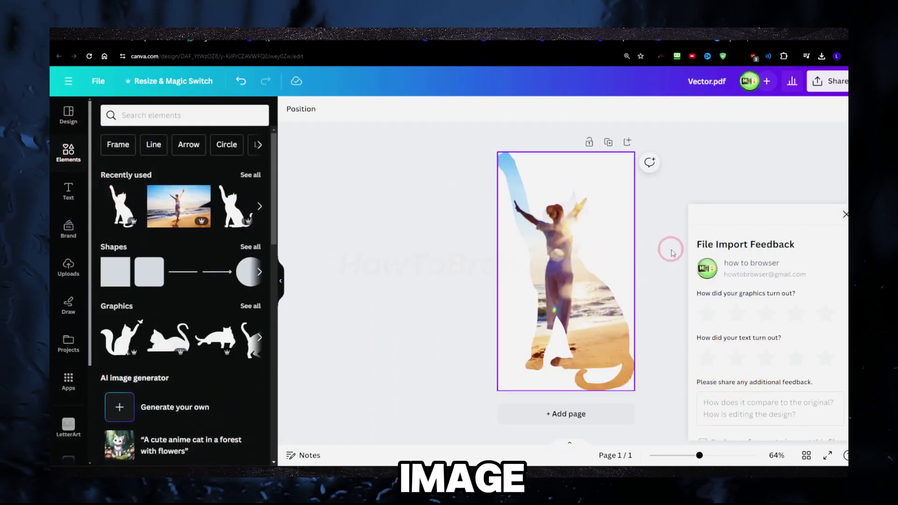
pyautogui.click(831, 221)
pyautogui.click(577, 246)
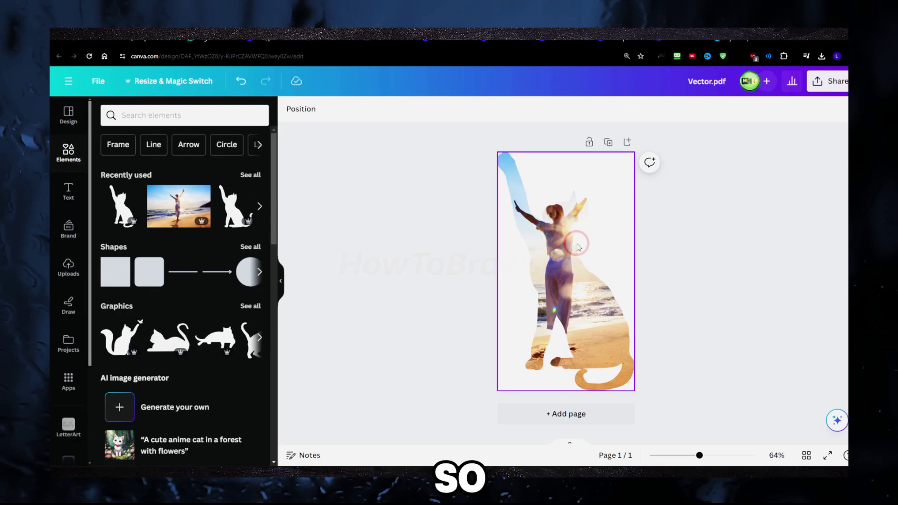
pyautogui.press('Escape')
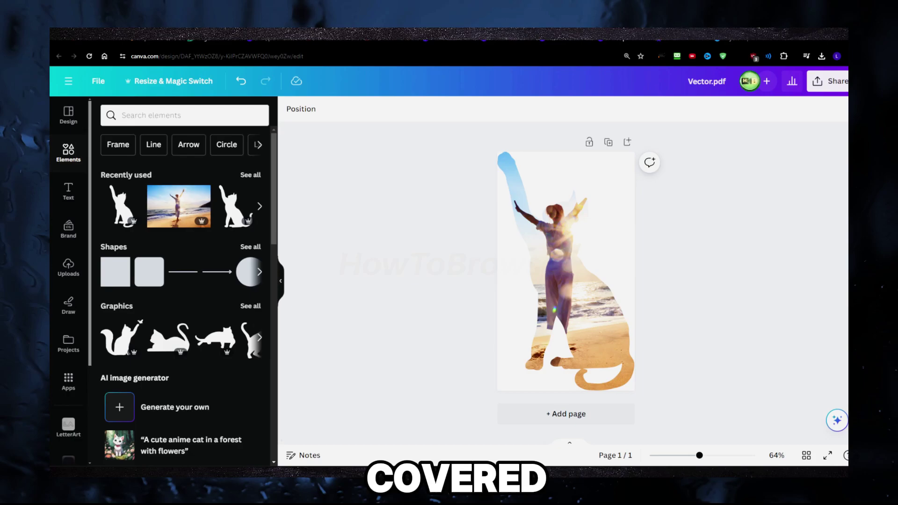